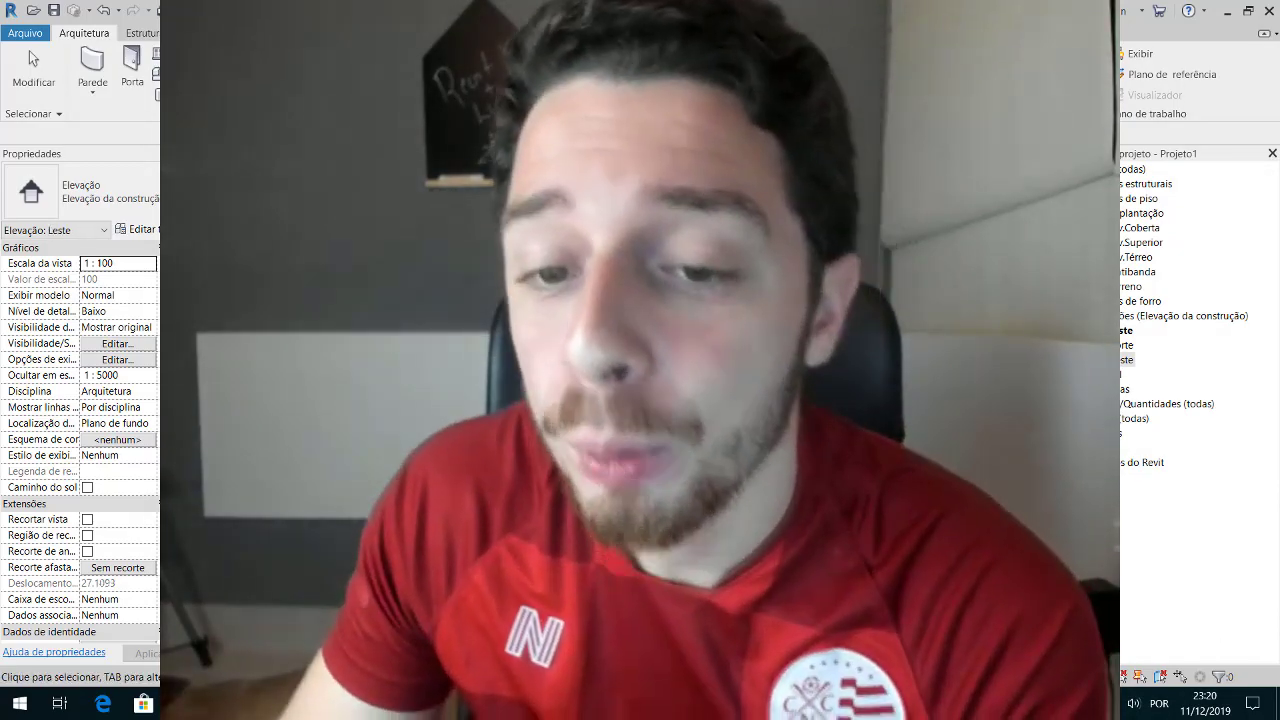
Switch to the Leste elevation showing the Implantação, Pav.Térreo, Pav.Superior and Pav.Coberta levels.
key("ctrl+Tab")
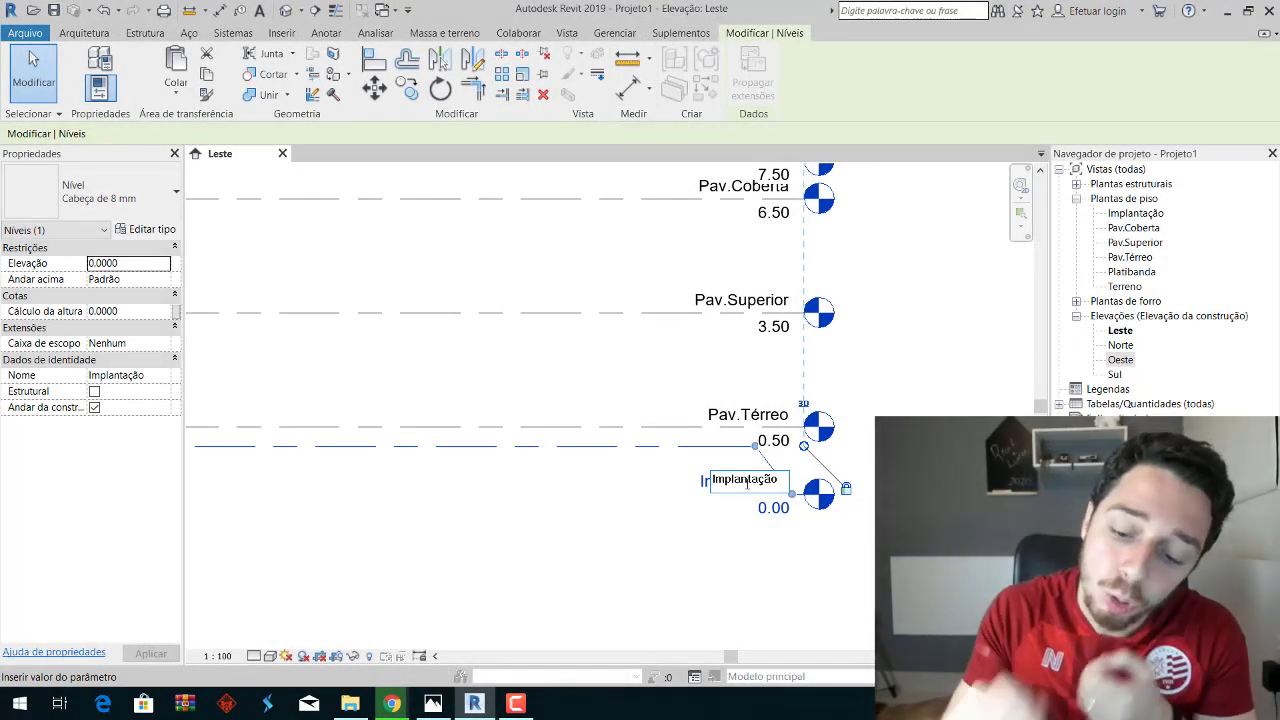
Rename the Implantação level to 1.Implantação, also renaming its matching floor plan view.
type("1.")
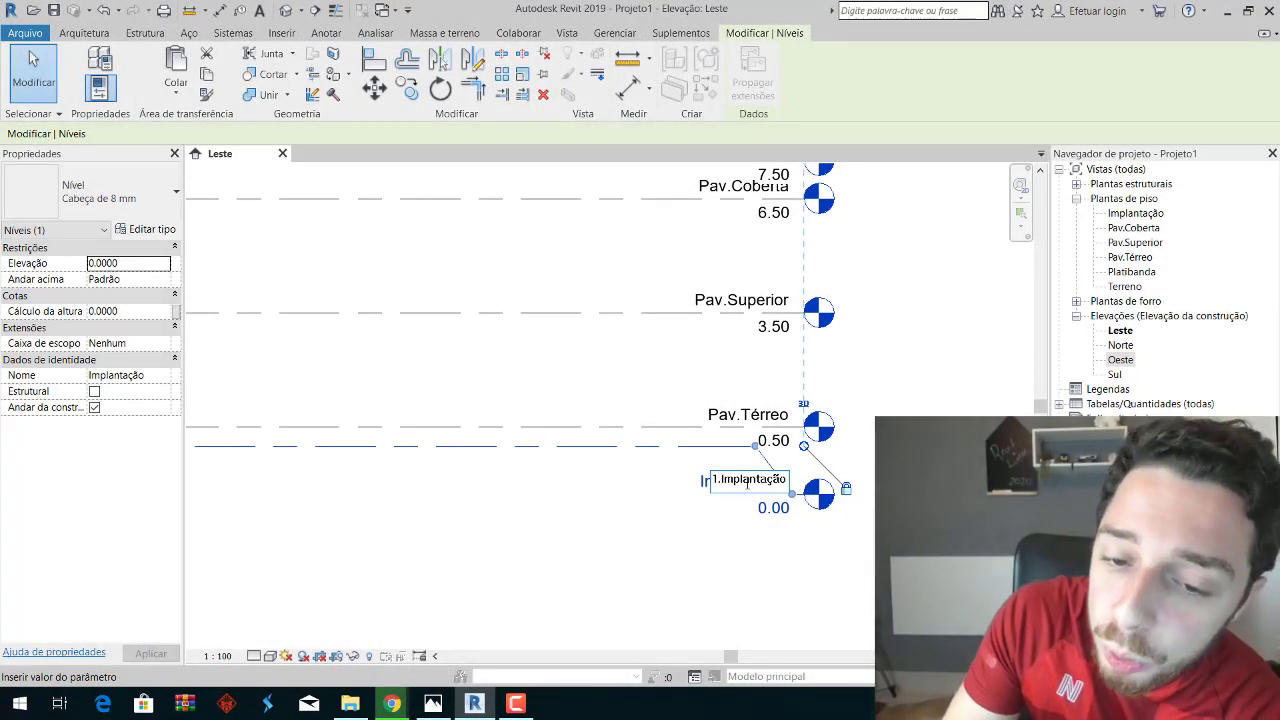
key("Return")
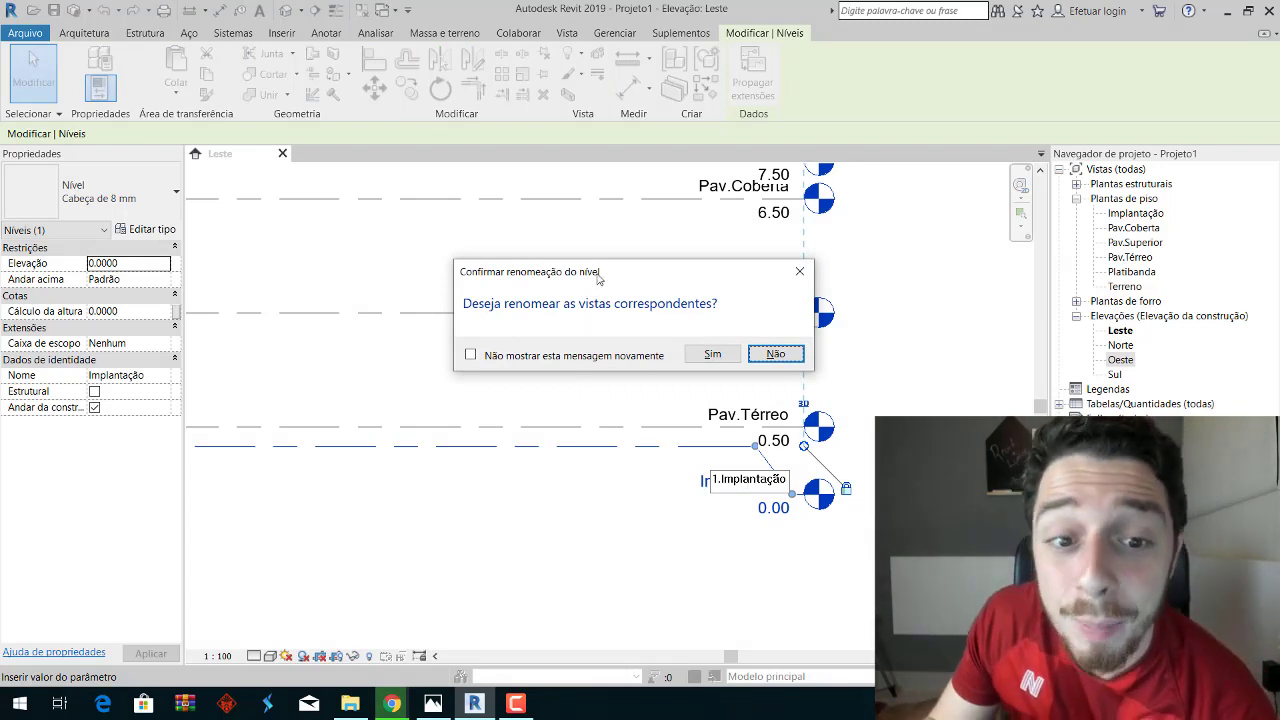
left_click_drag(598, 279, 510, 289)
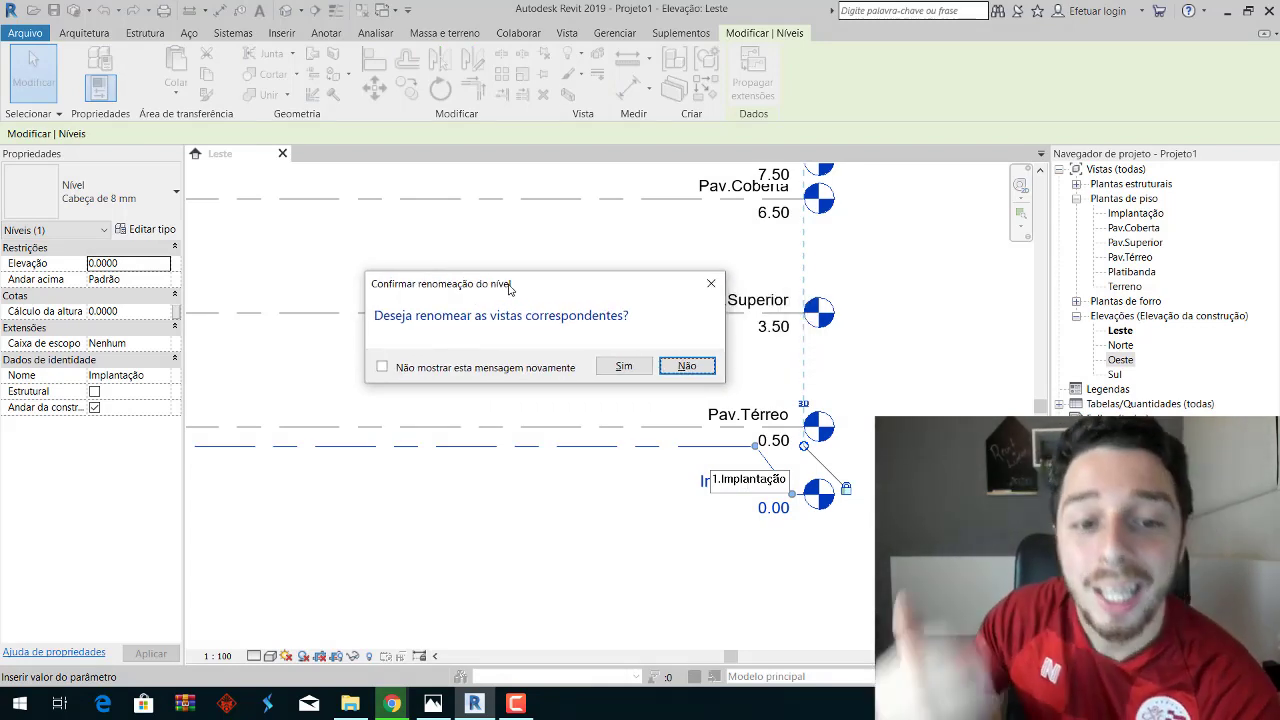
left_click(601, 365)
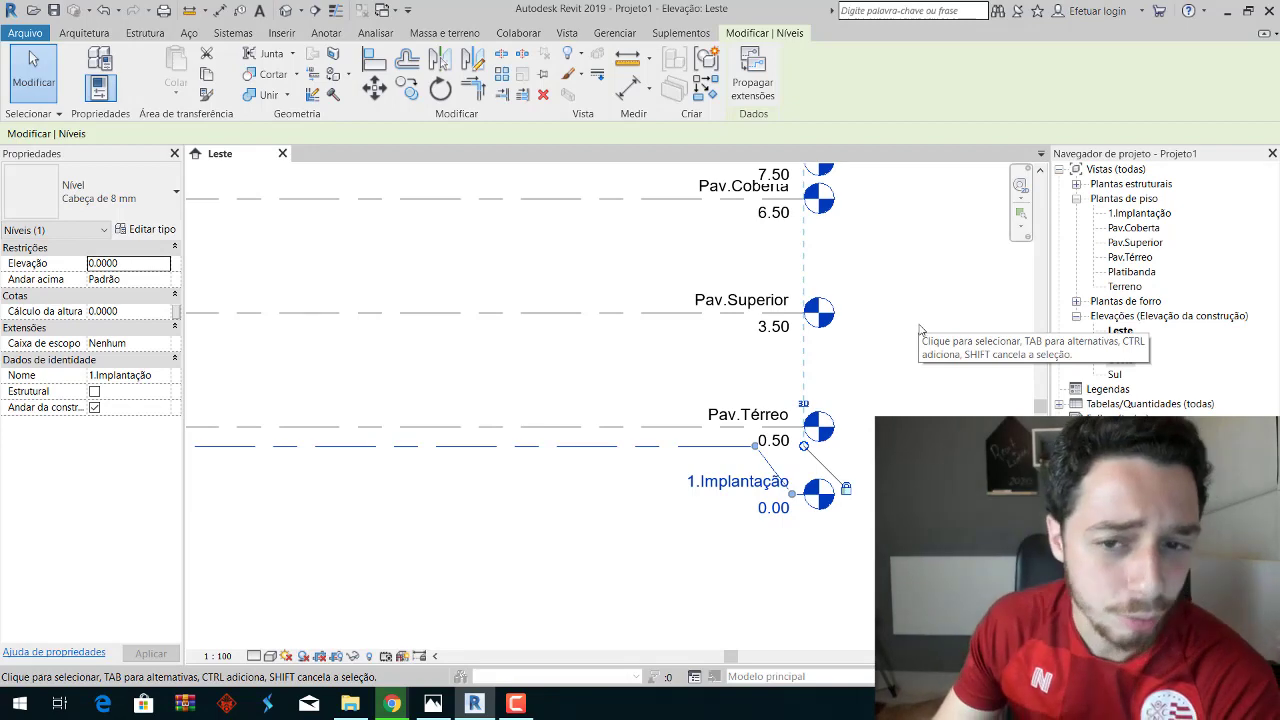
left_click(922, 330)
middle_click_drag(935, 343, 936, 388)
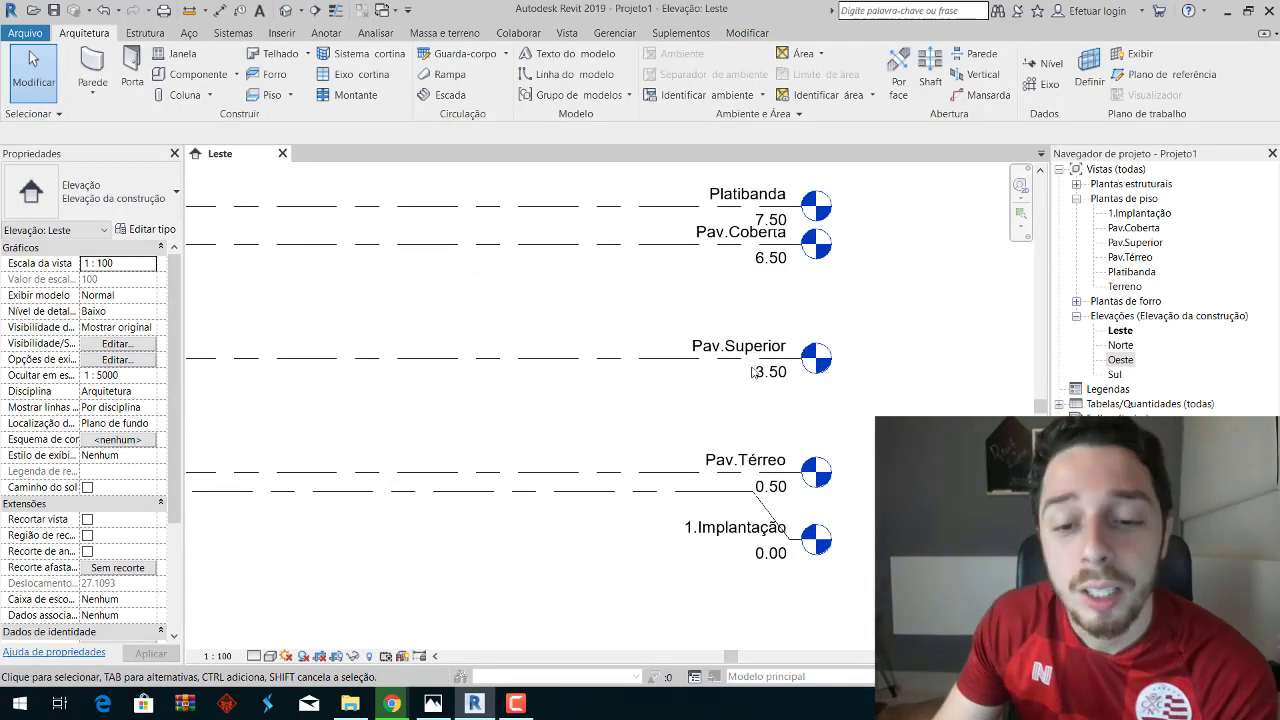
Rename levels to 2.Pav.Térreo and 3.Pav.Superior, renaming their matching views too.
middle_click_drag(738, 462, 788, 505)
double_click(788, 503)
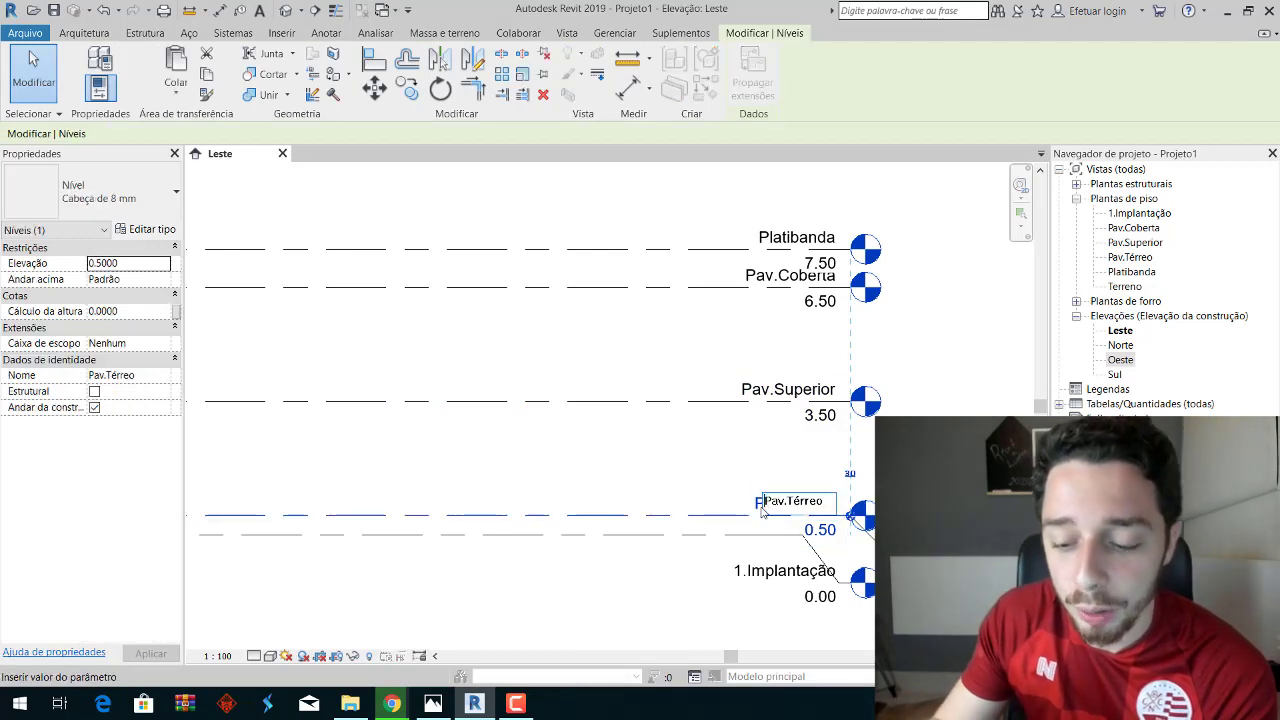
type("2.")
key("Return")
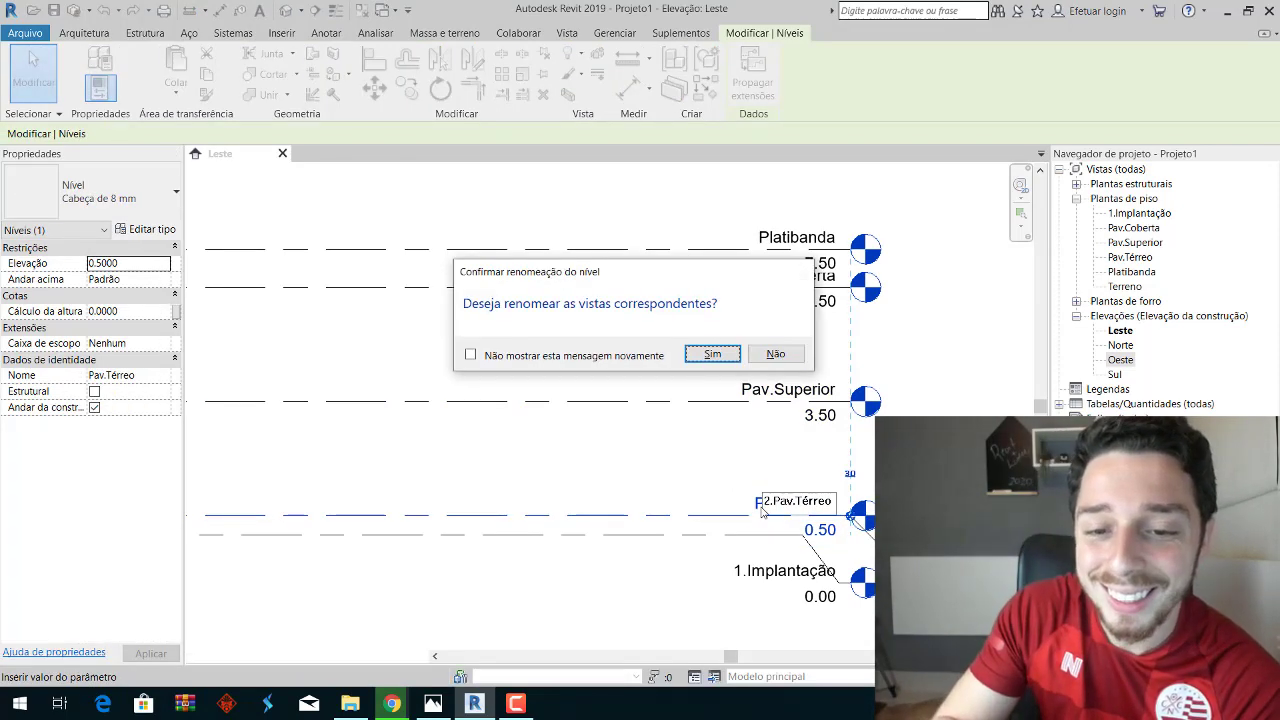
key("Return")
double_click(745, 388)
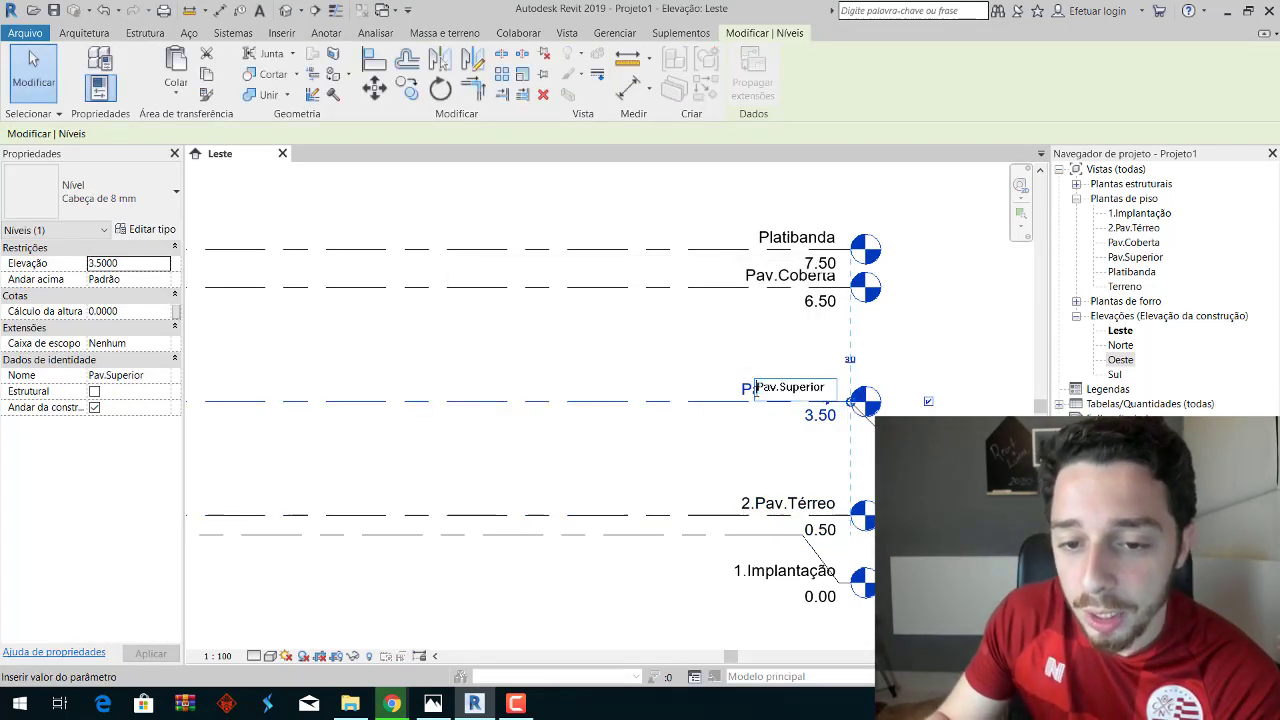
type("3.")
key("Return")
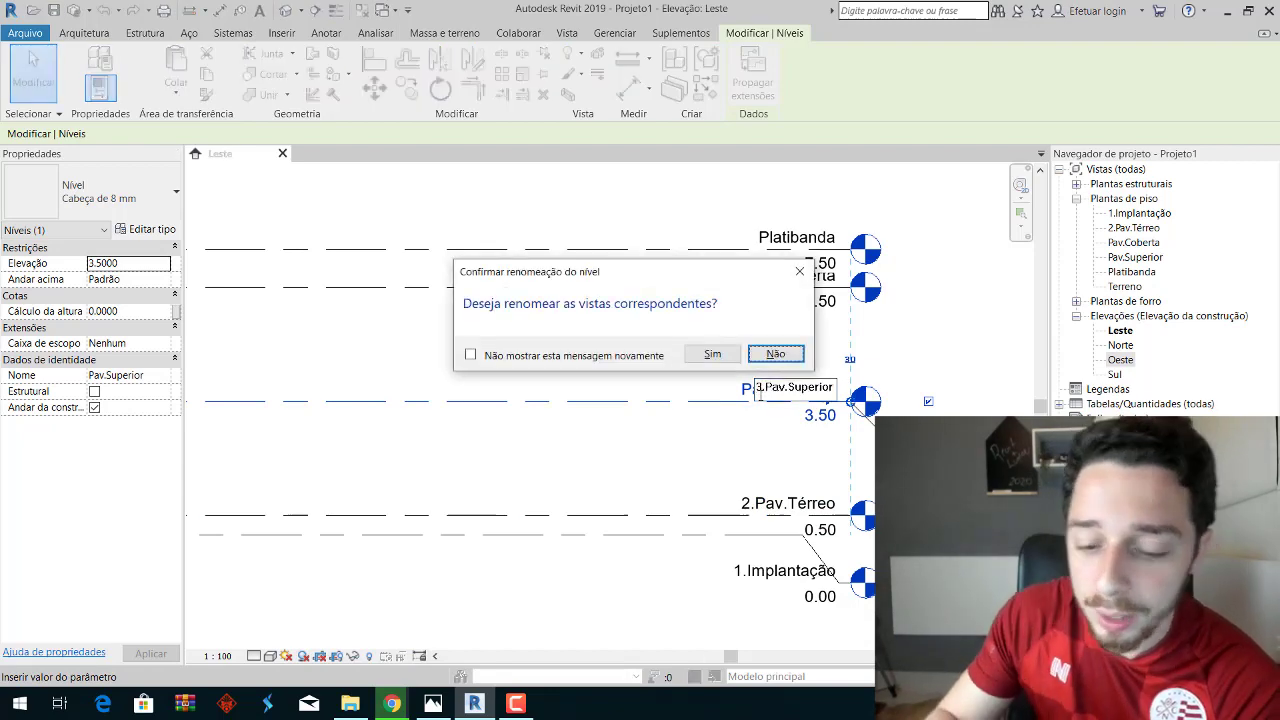
left_click(713, 354)
Rename the top levels to 4.Pav.Coberta and 5.Platibanda, updating their matching views.
double_click(760, 277)
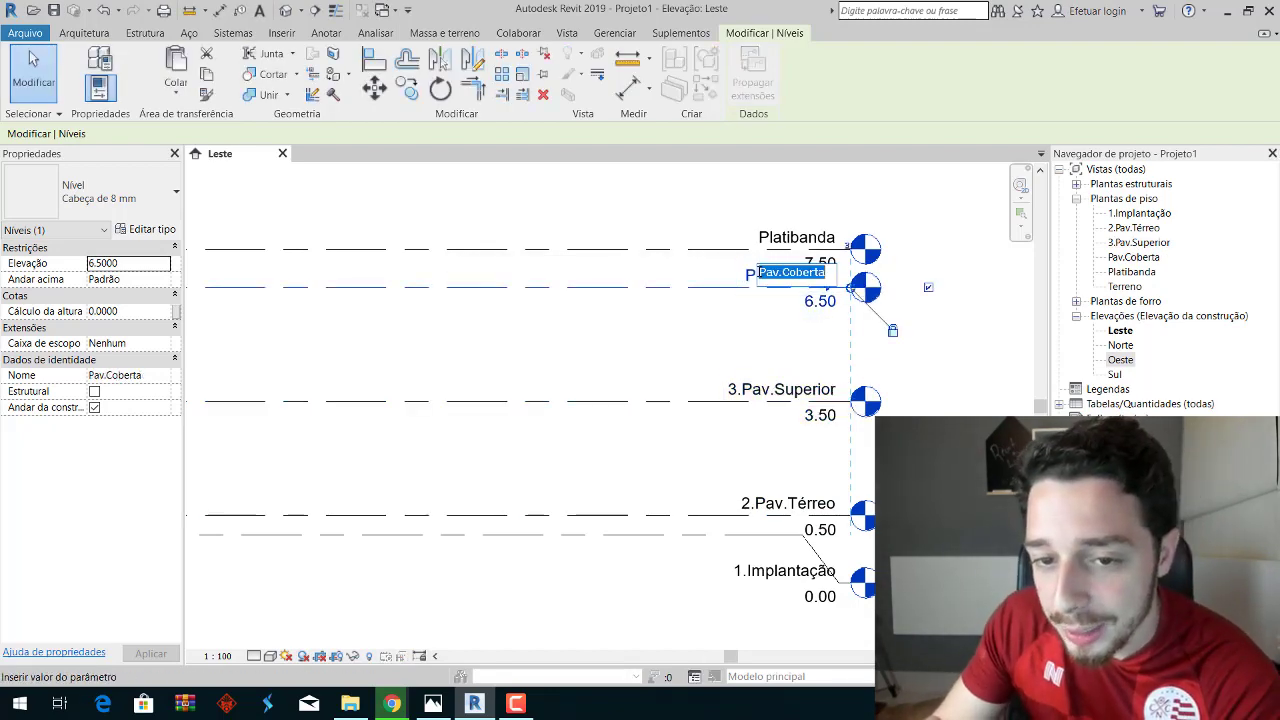
left_click(760, 272)
type("4.")
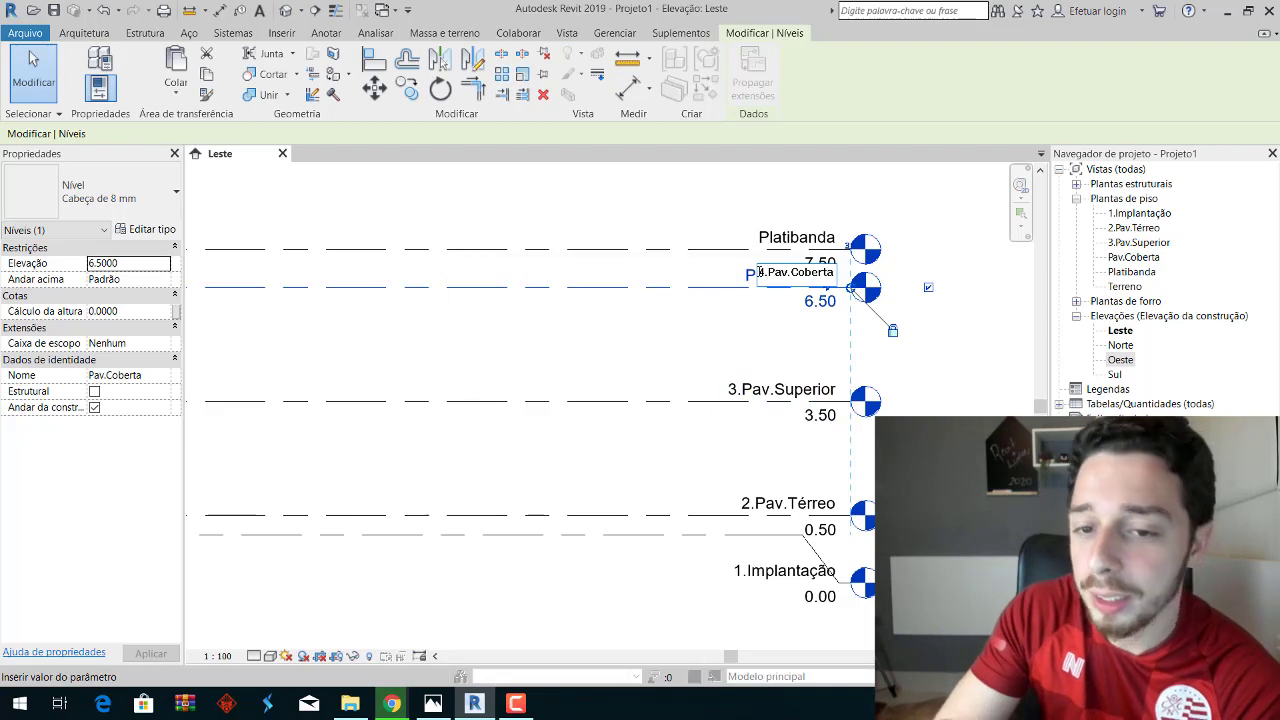
key("Return")
key("Return")
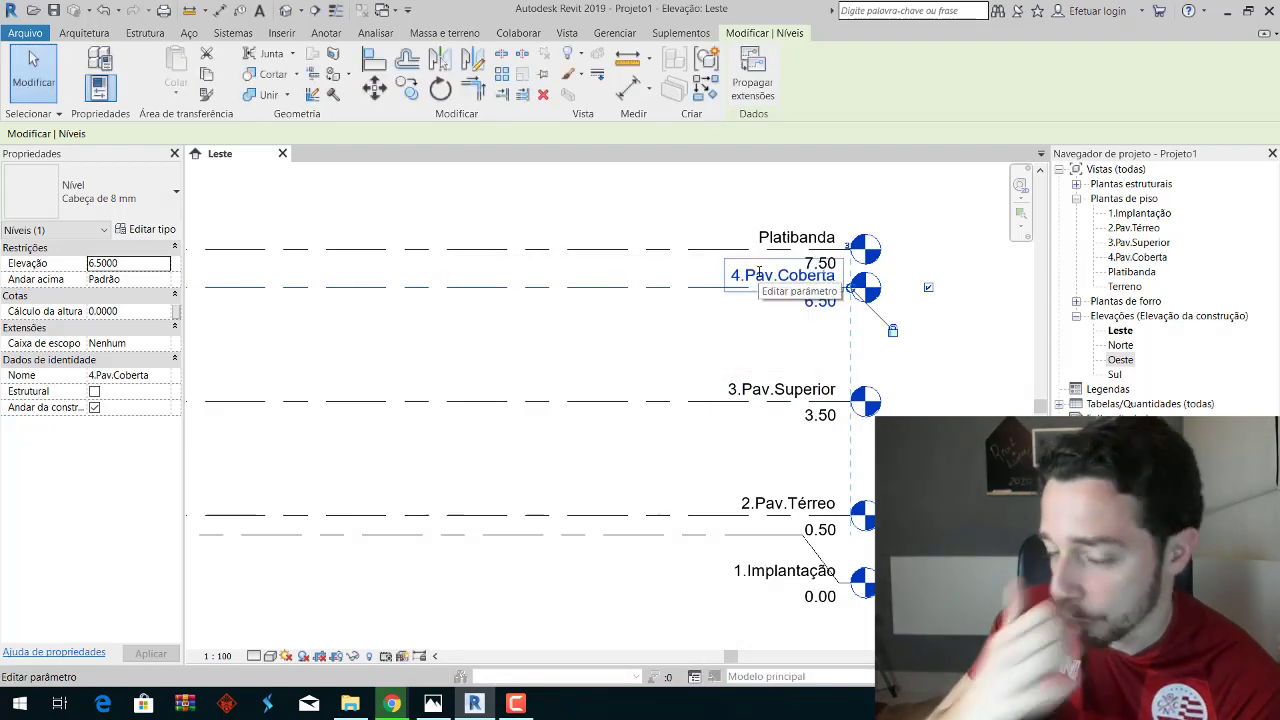
left_click(770, 237)
left_click(766, 236)
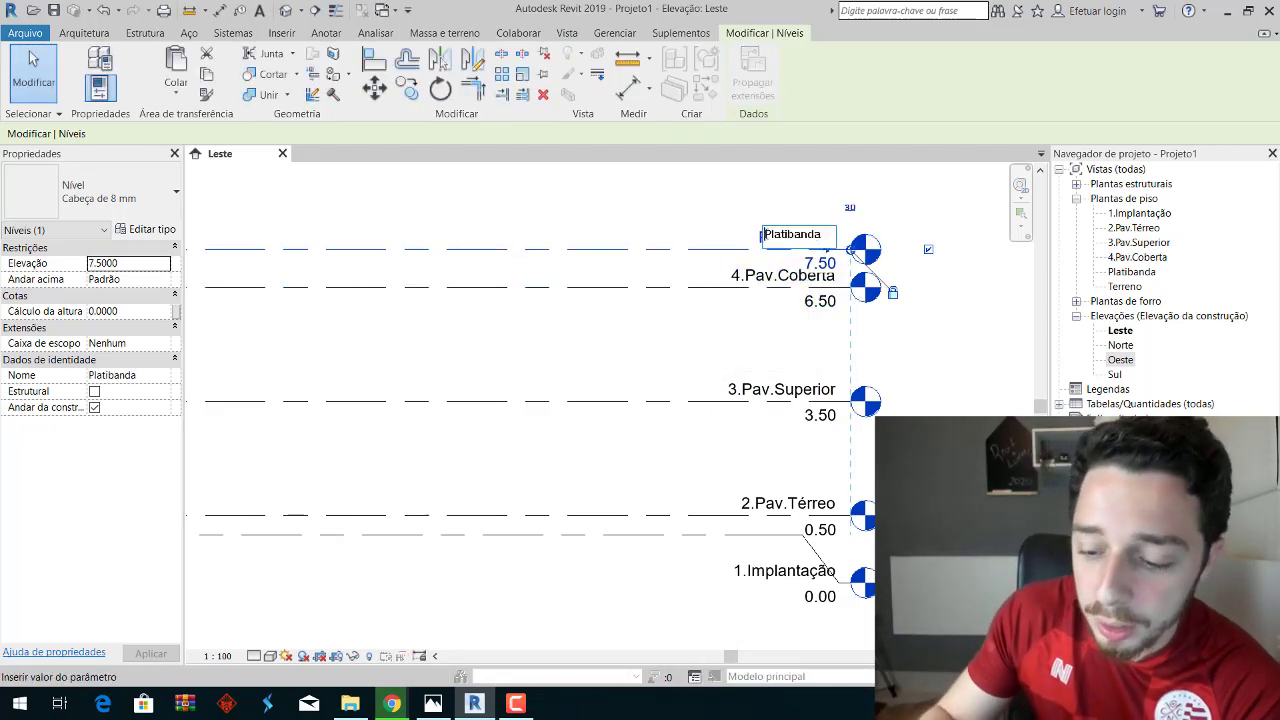
type("5.")
key("Return")
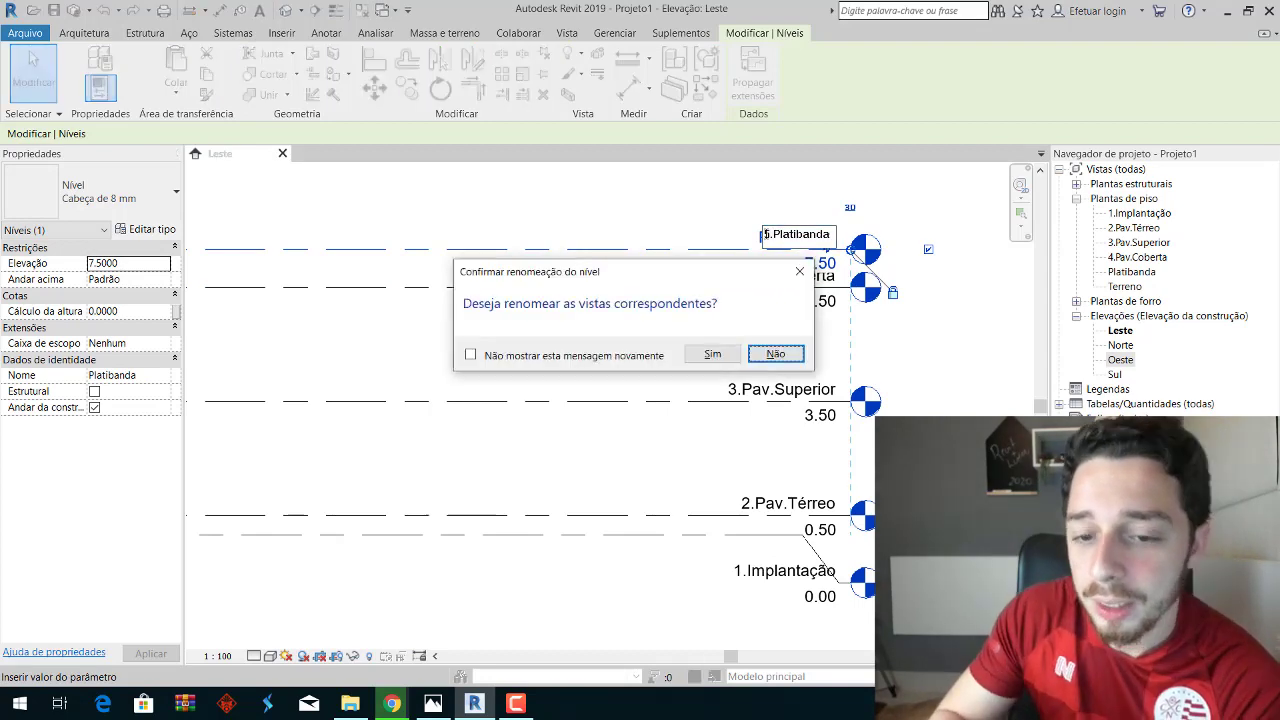
key("Return")
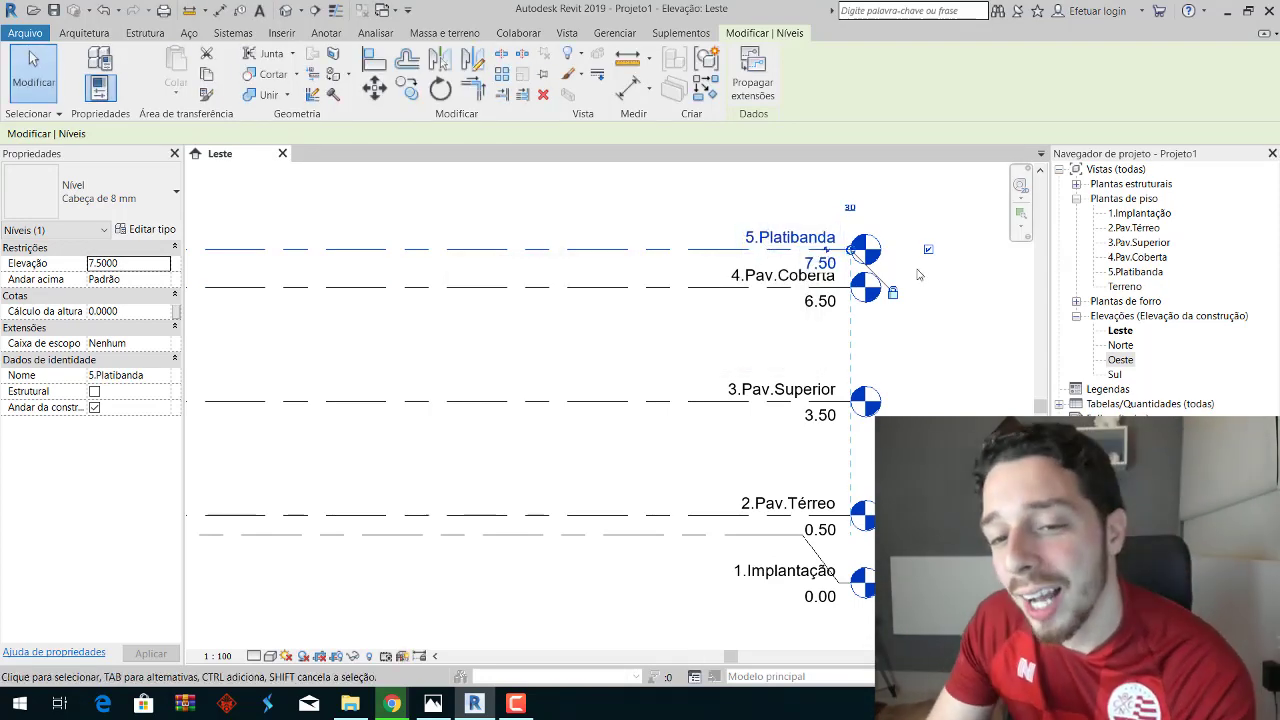
key("Escape")
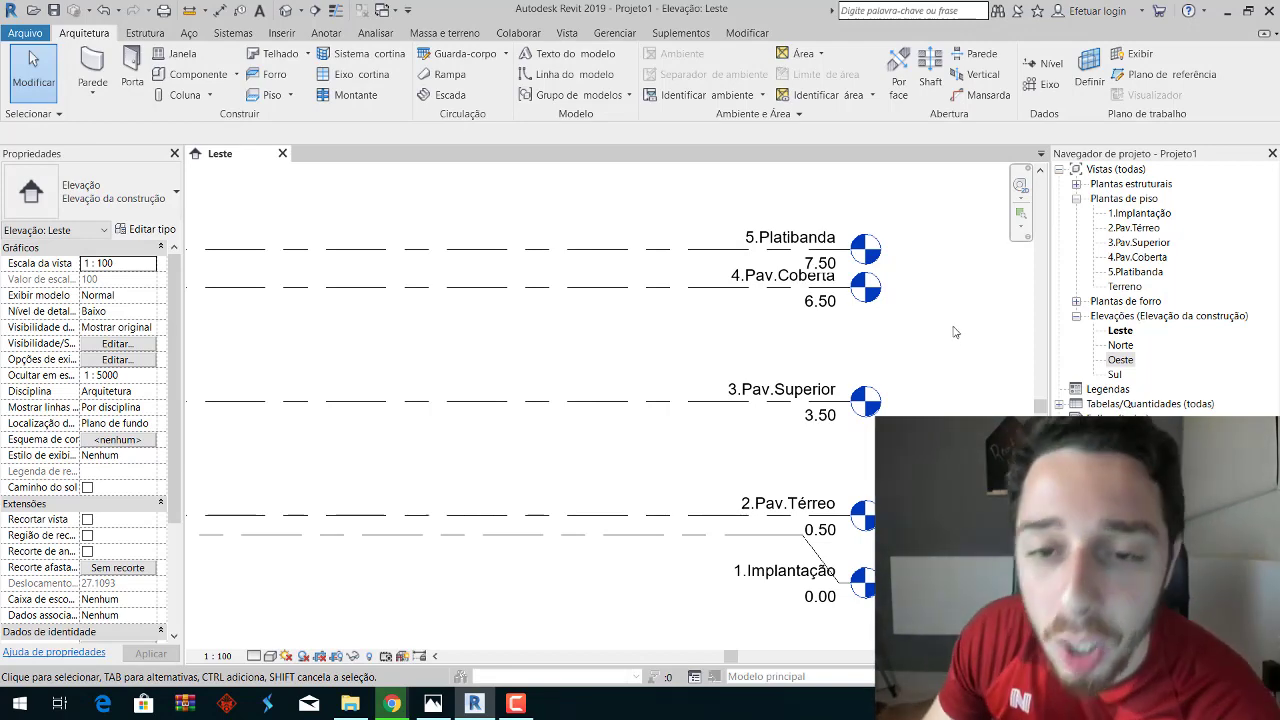
Zoom out, open the 2.Pav.Térreo floor plan, then return to the Leste elevation.
scroll(890, 379, "down", 1)
scroll(890, 379, "down", 2)
scroll(893, 364, "down", 1)
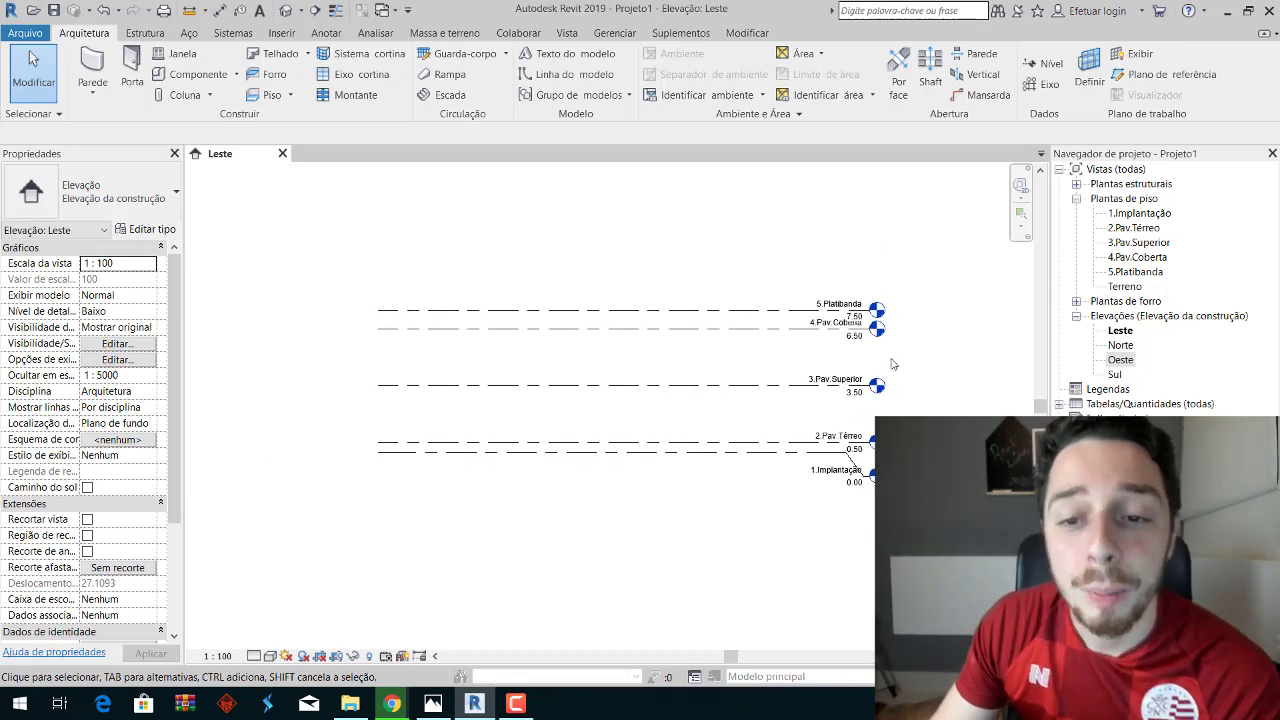
double_click(1120, 230)
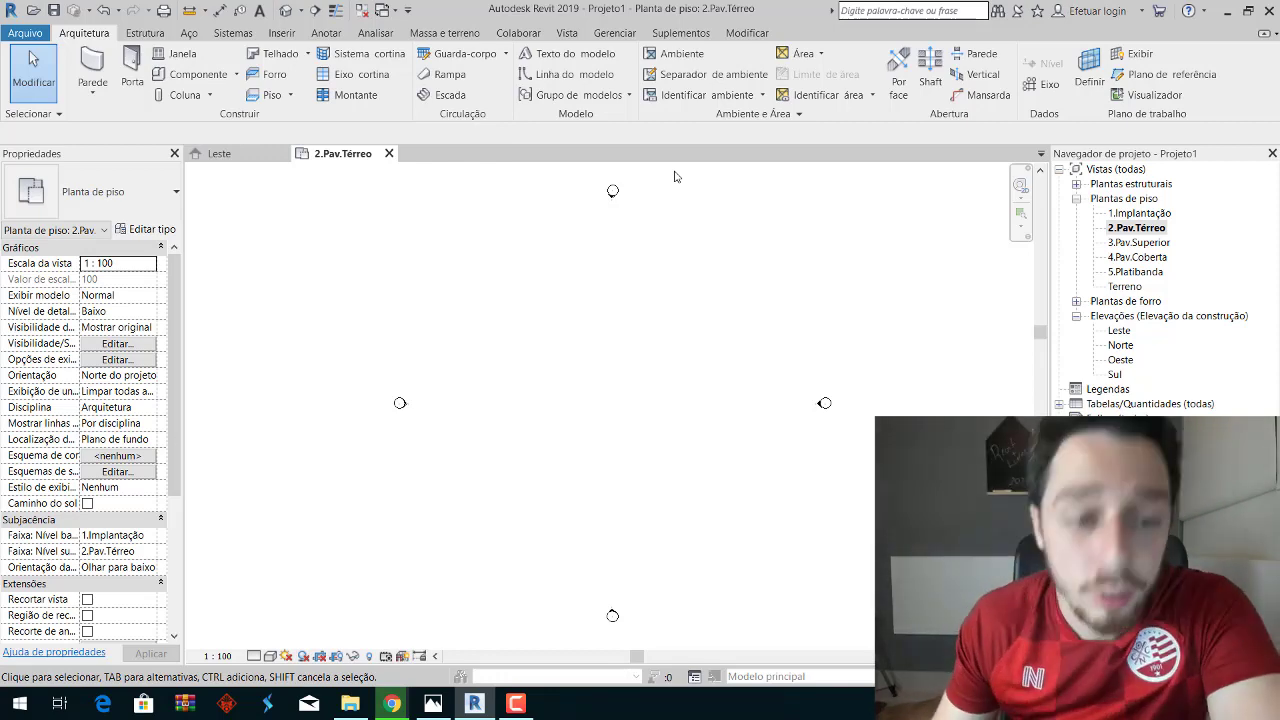
left_click(220, 153)
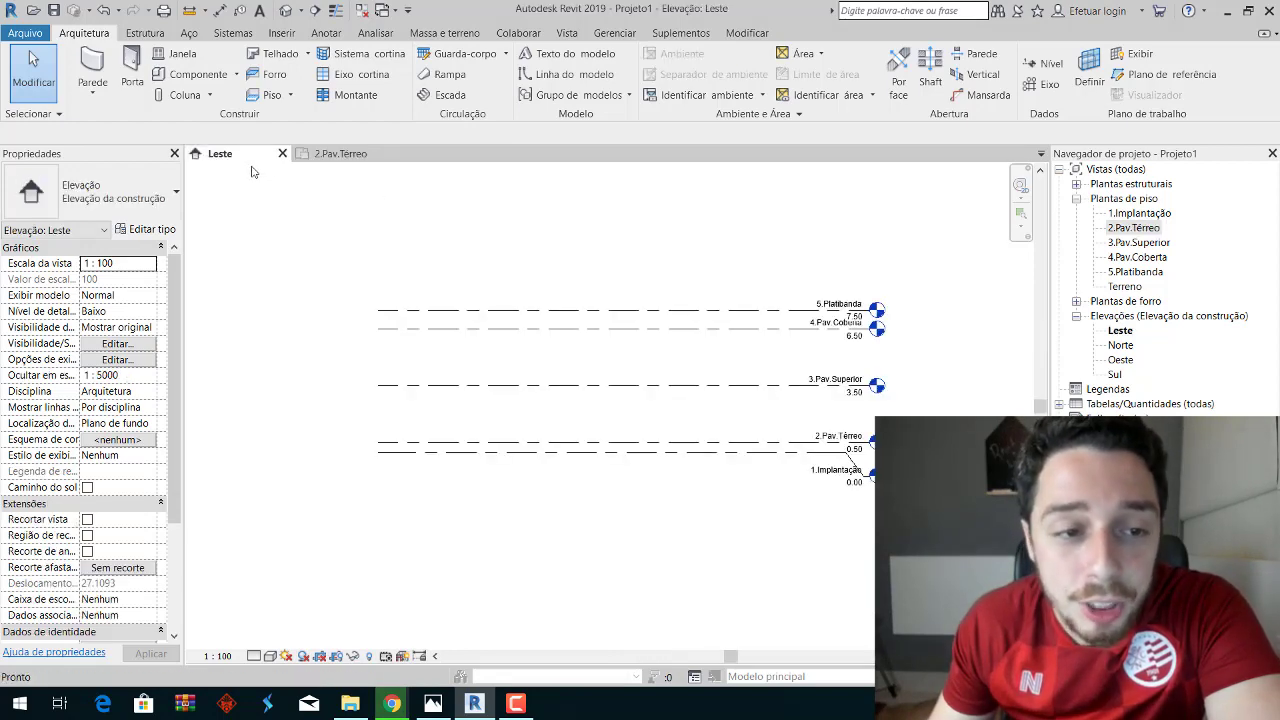
Close the Leste elevation, redock the Project Browser on the right, then close Properties and Project Browser.
left_click(282, 155)
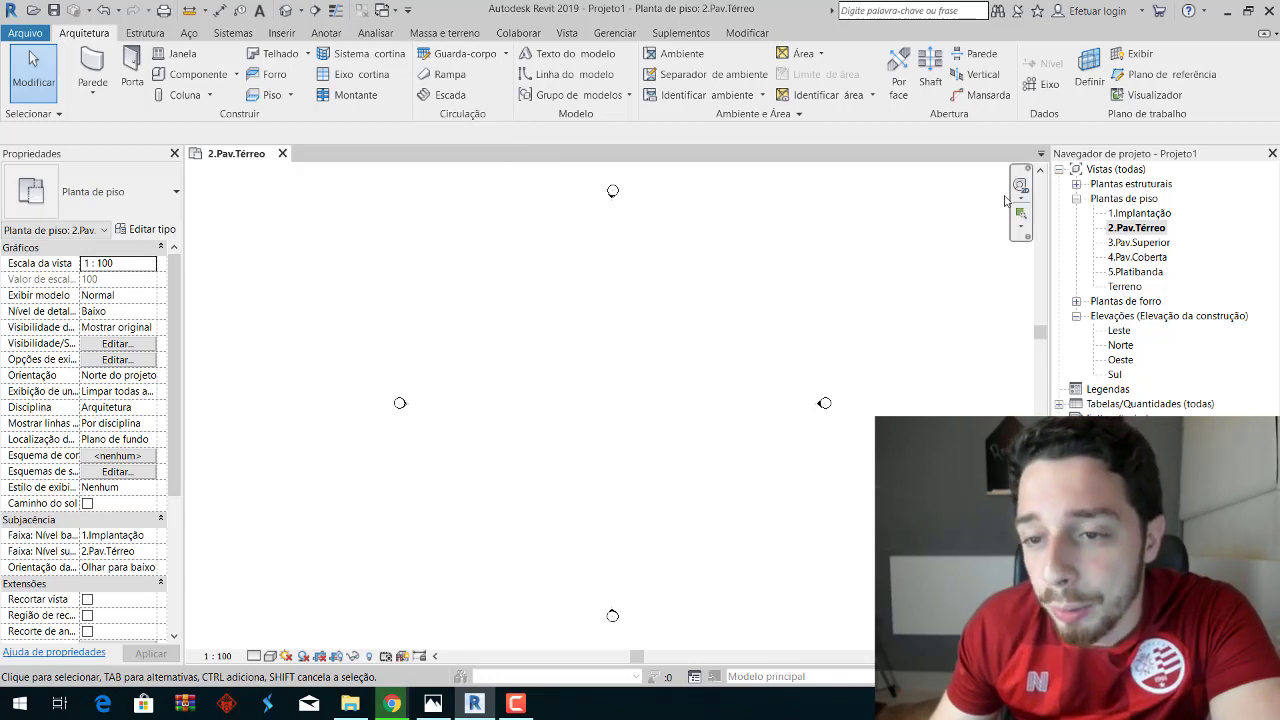
left_click_drag(1118, 160, 60, 648)
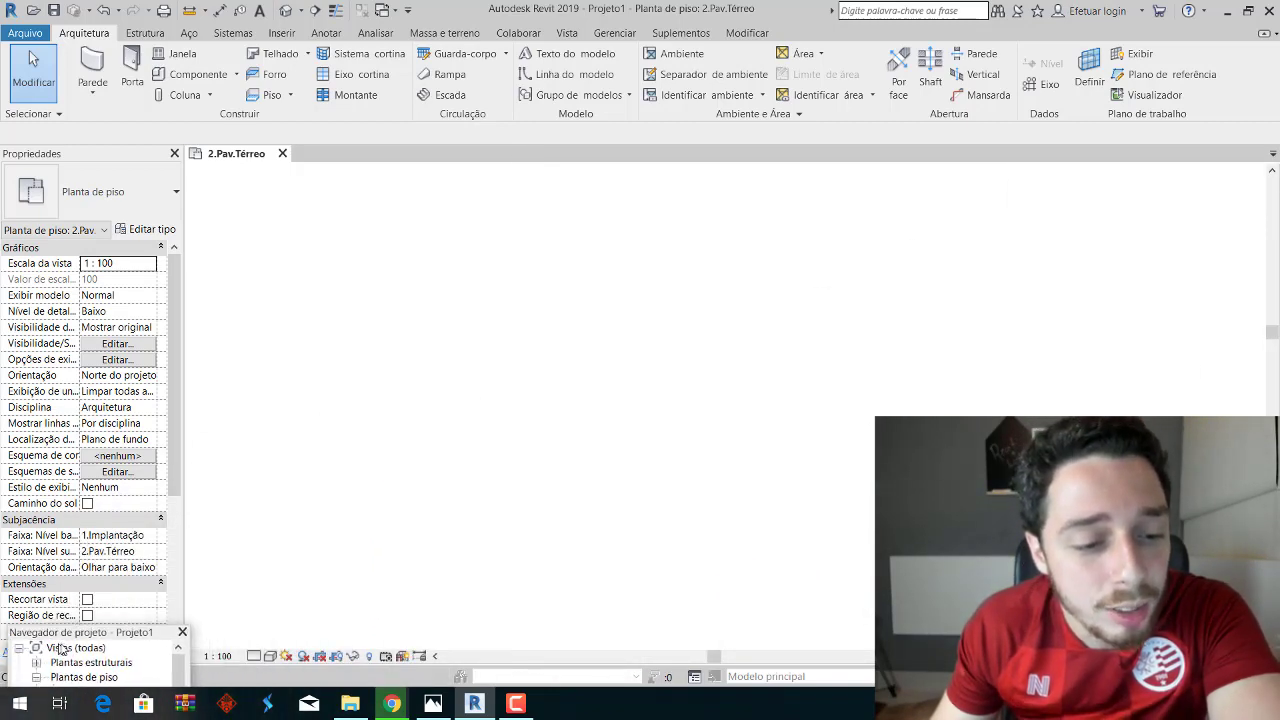
left_click_drag(62, 650, 88, 656)
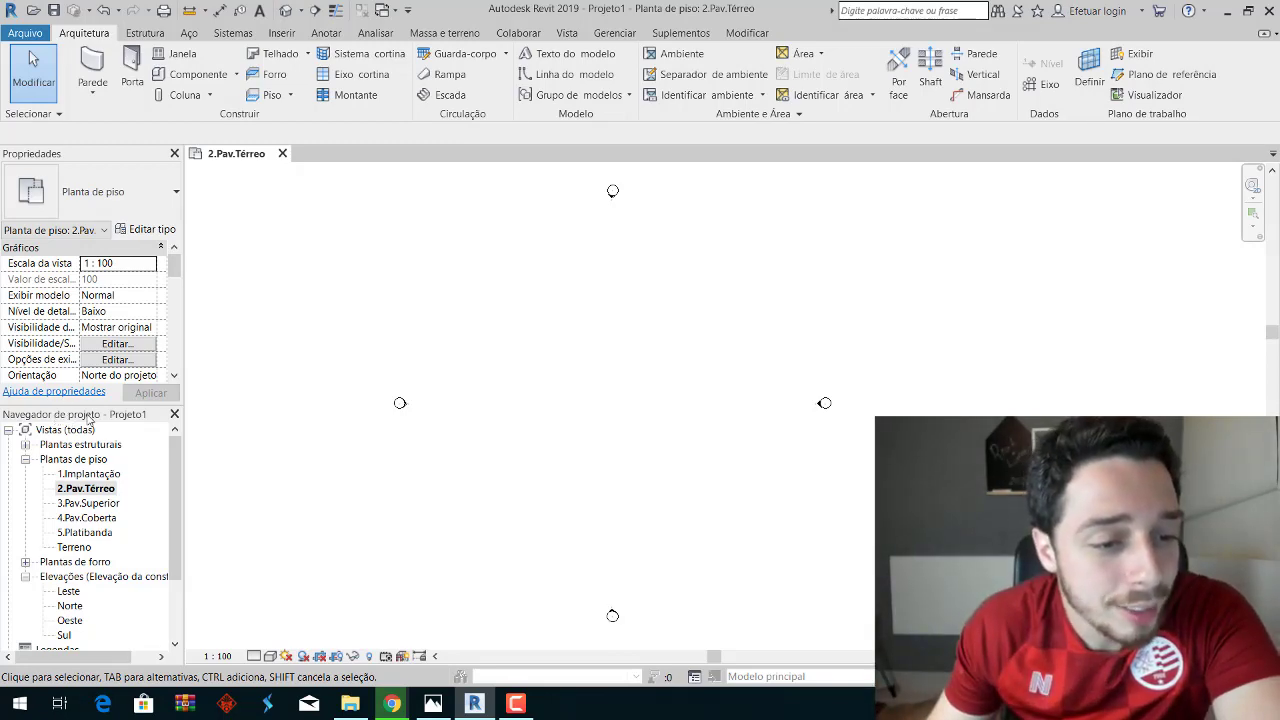
left_click_drag(176, 429, 1278, 380)
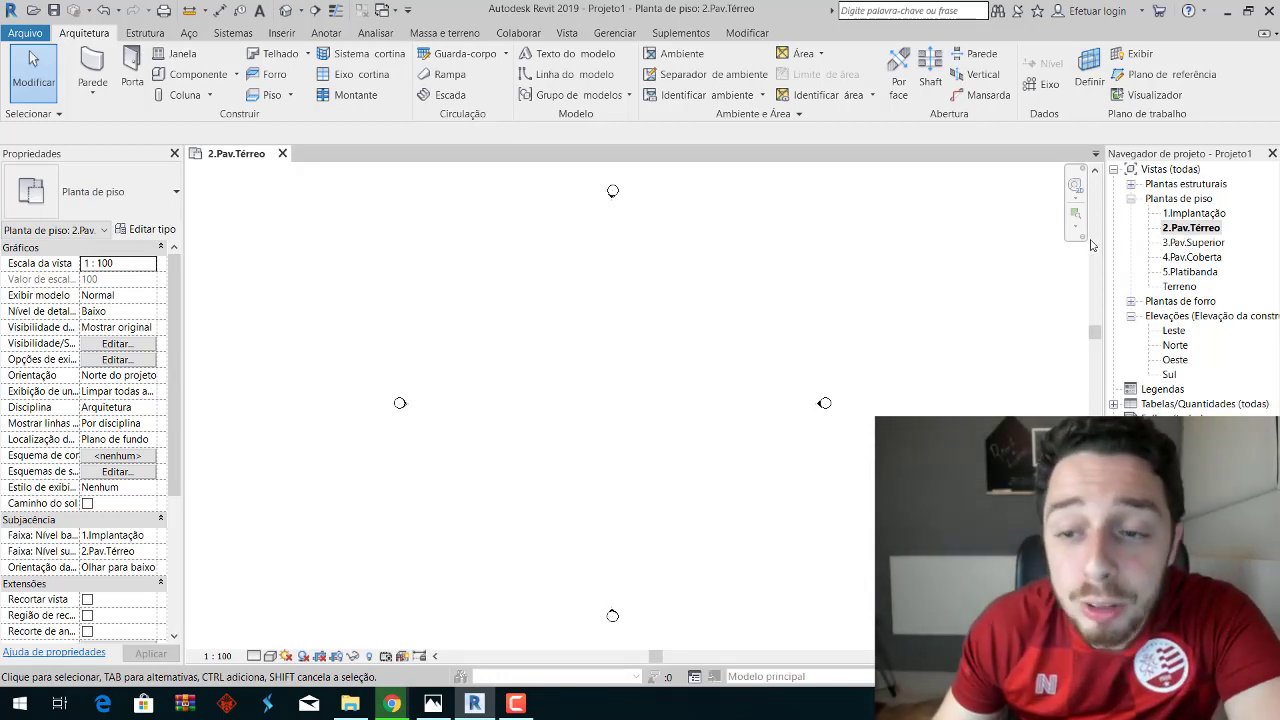
left_click(174, 154)
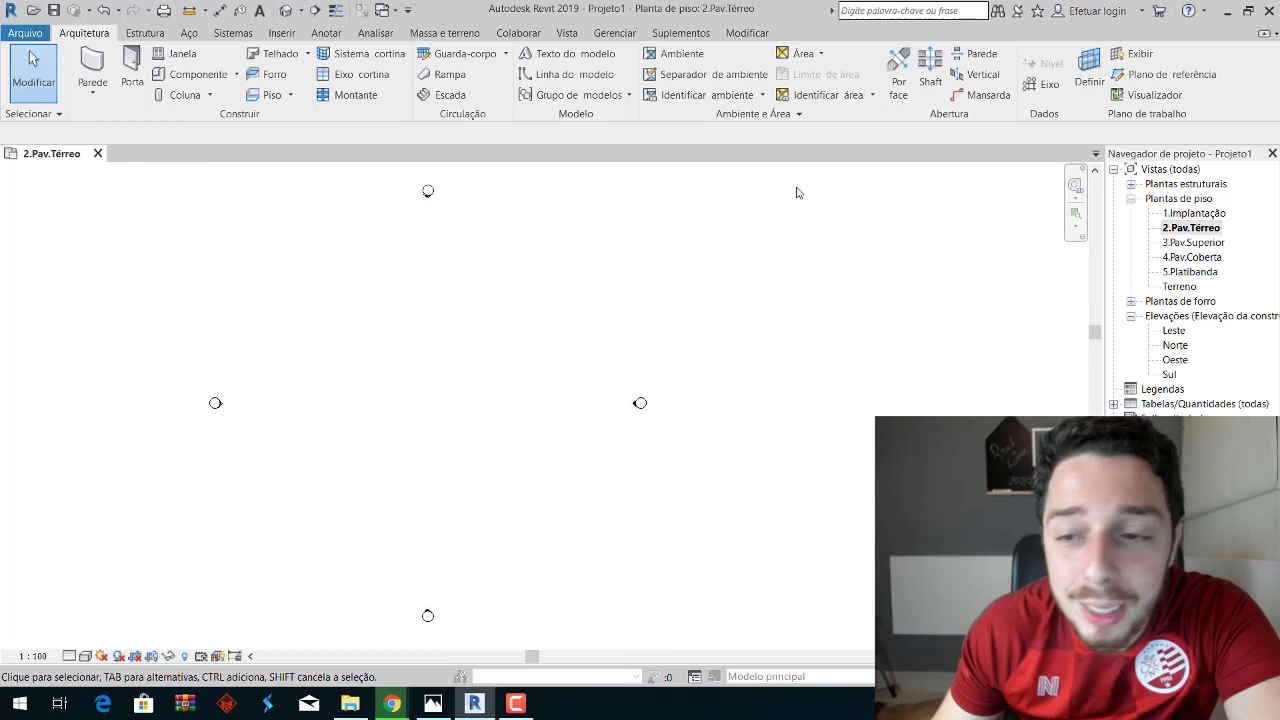
left_click(1272, 154)
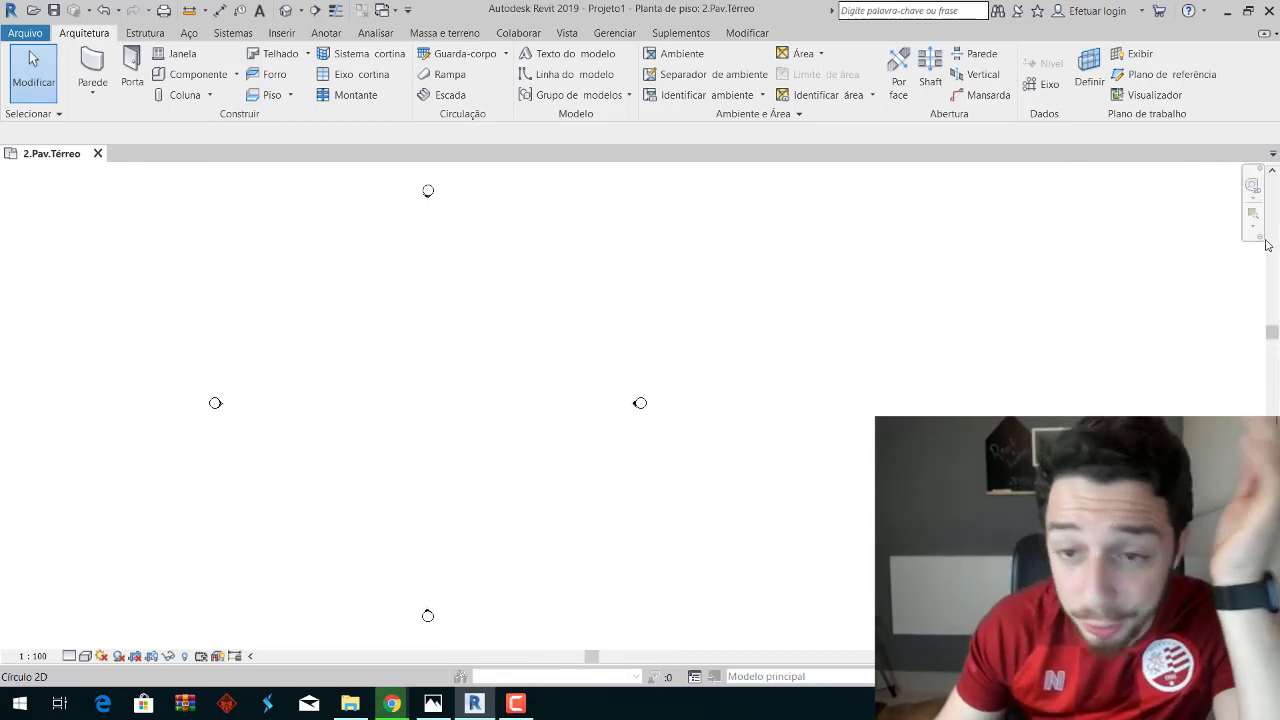
Reopen Propriedades and Navegador de projeto from Vista > Interface do usuário, dismissing the save reminder.
middle_click_drag(911, 301, 1069, 298)
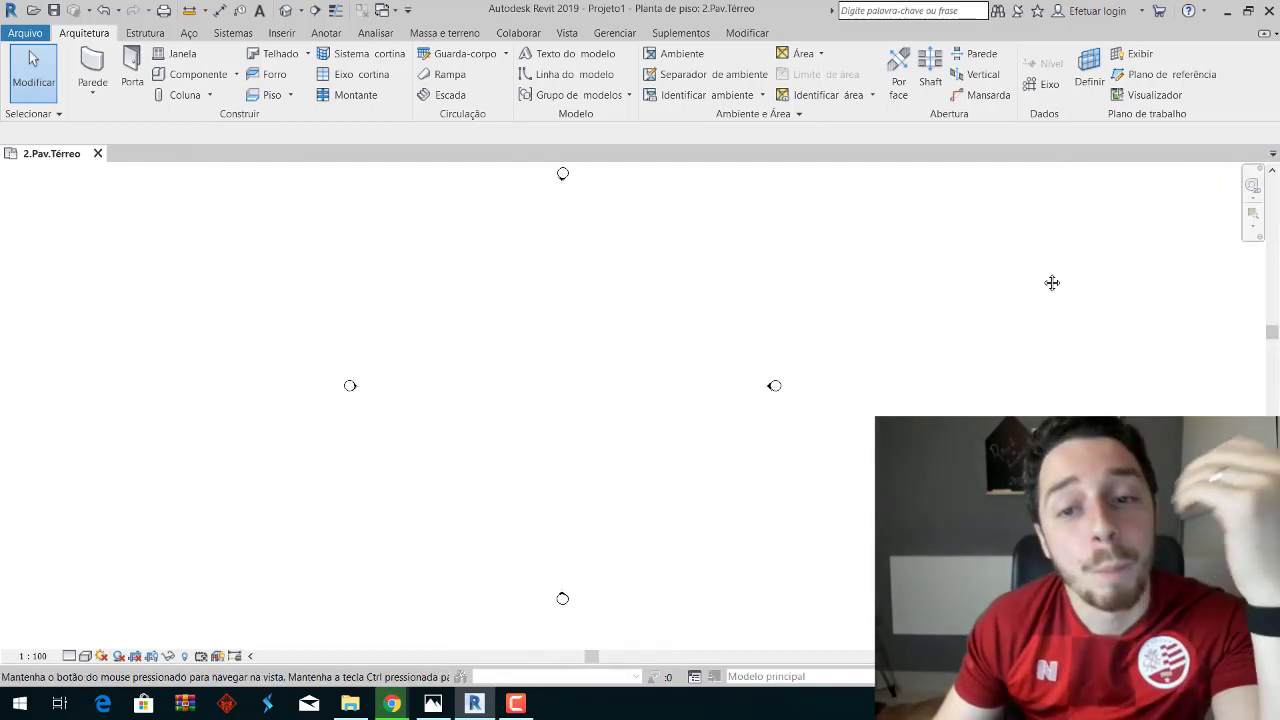
left_click(567, 34)
left_click(1210, 80)
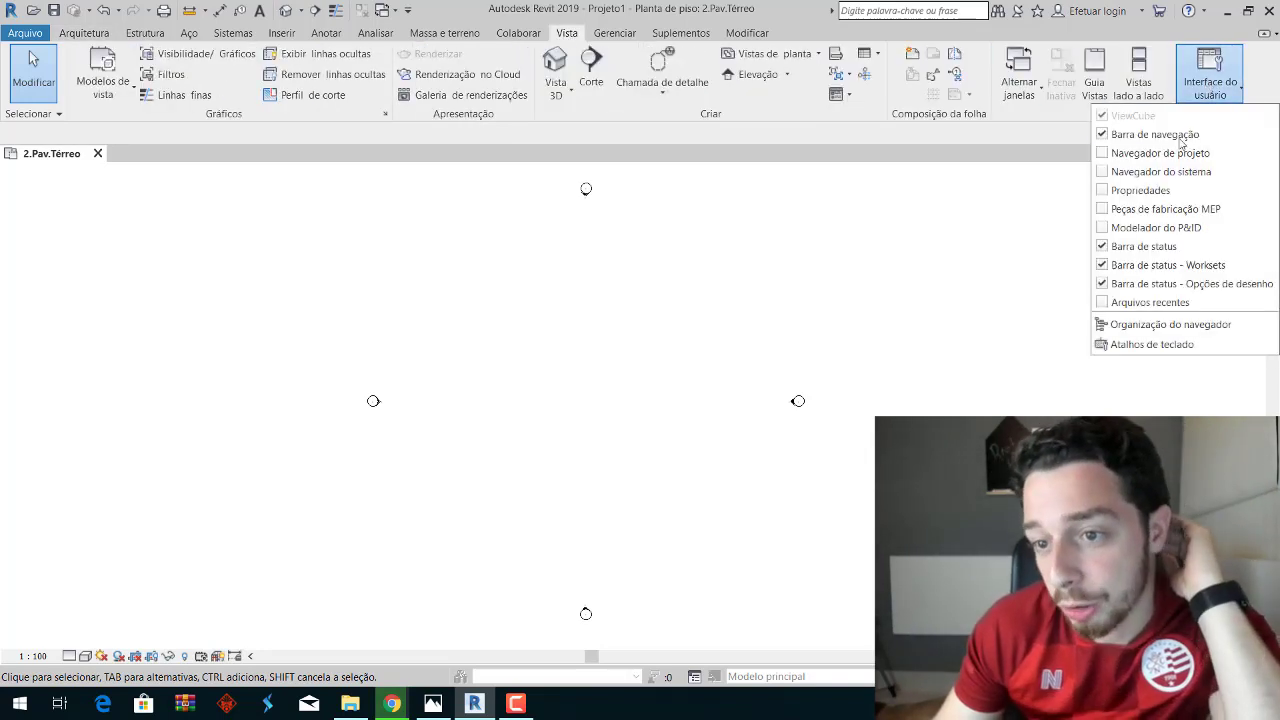
left_click(1106, 190)
left_click(1222, 98)
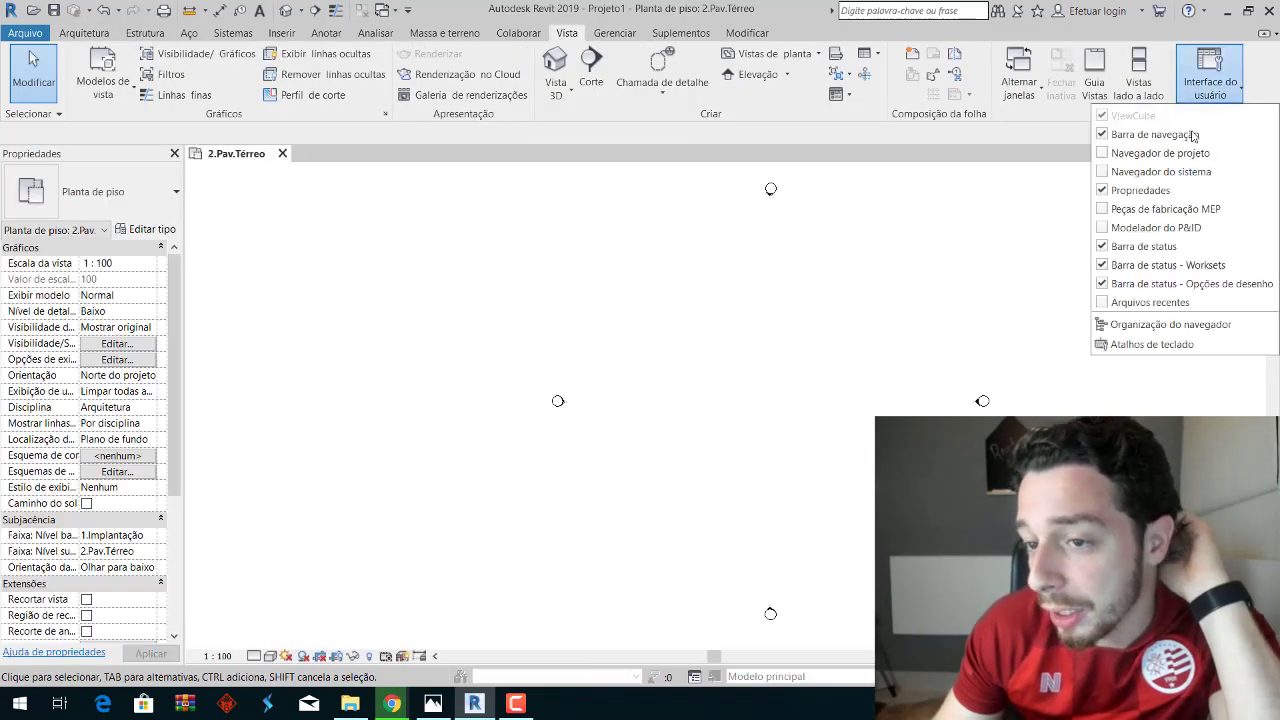
left_click(1143, 153)
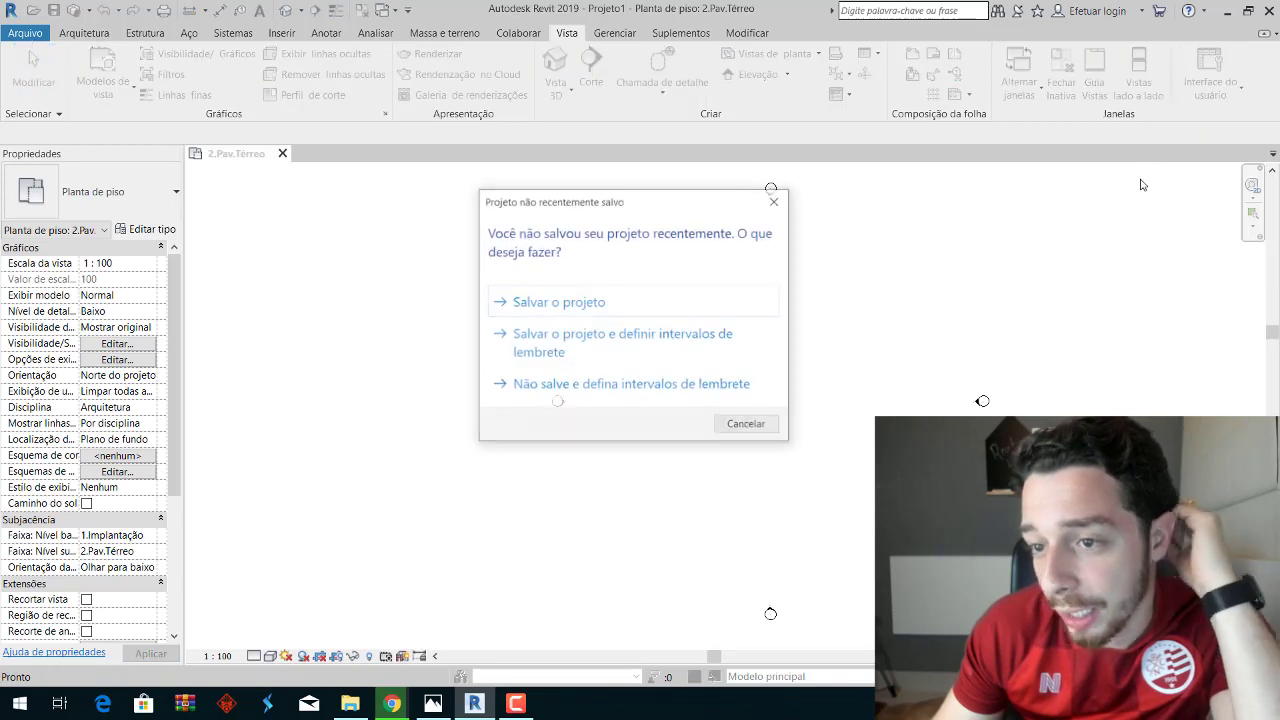
left_click(759, 428)
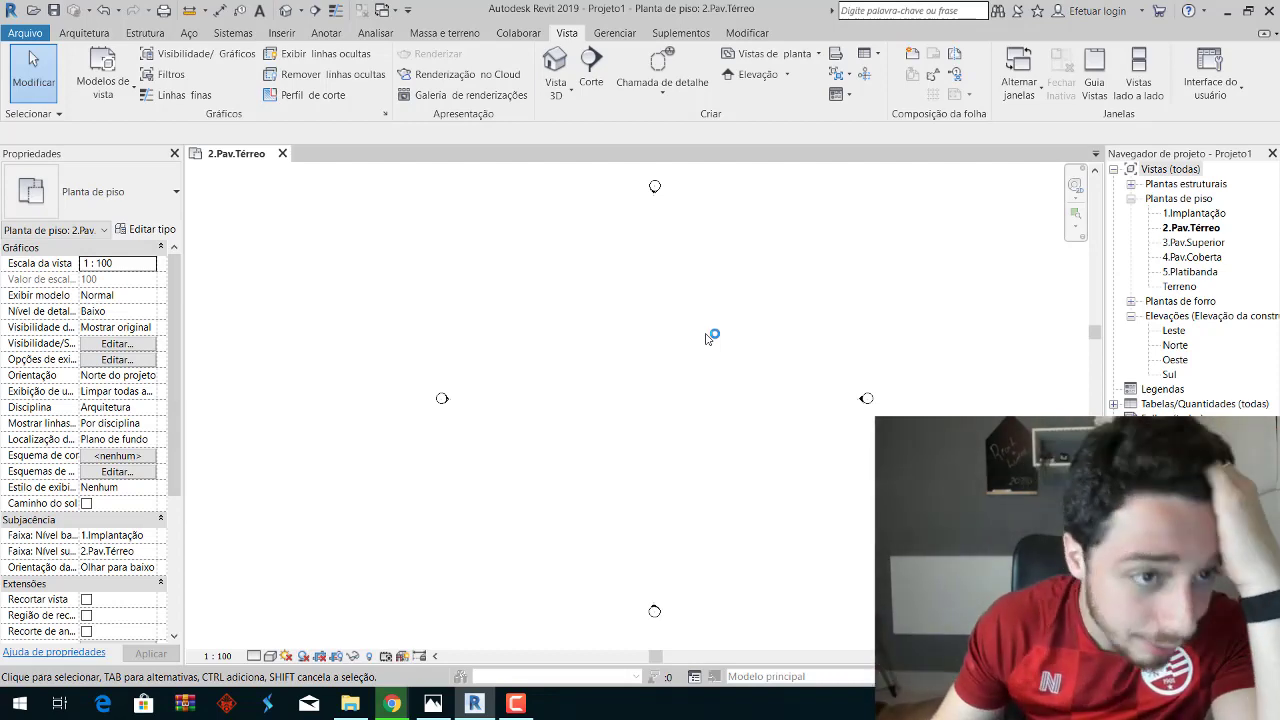
Start the WA wall command using the Parede básica Genérico - 200 mm type.
left_click(106, 36)
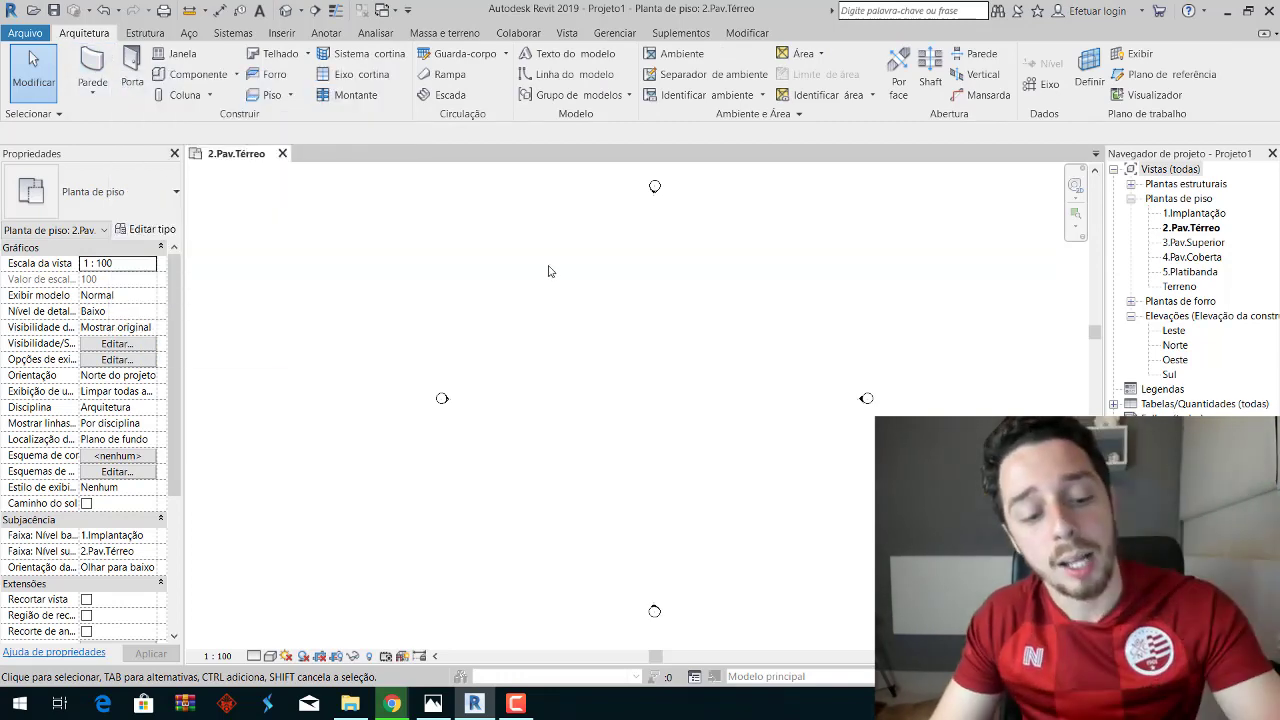
key("w")
key("a")
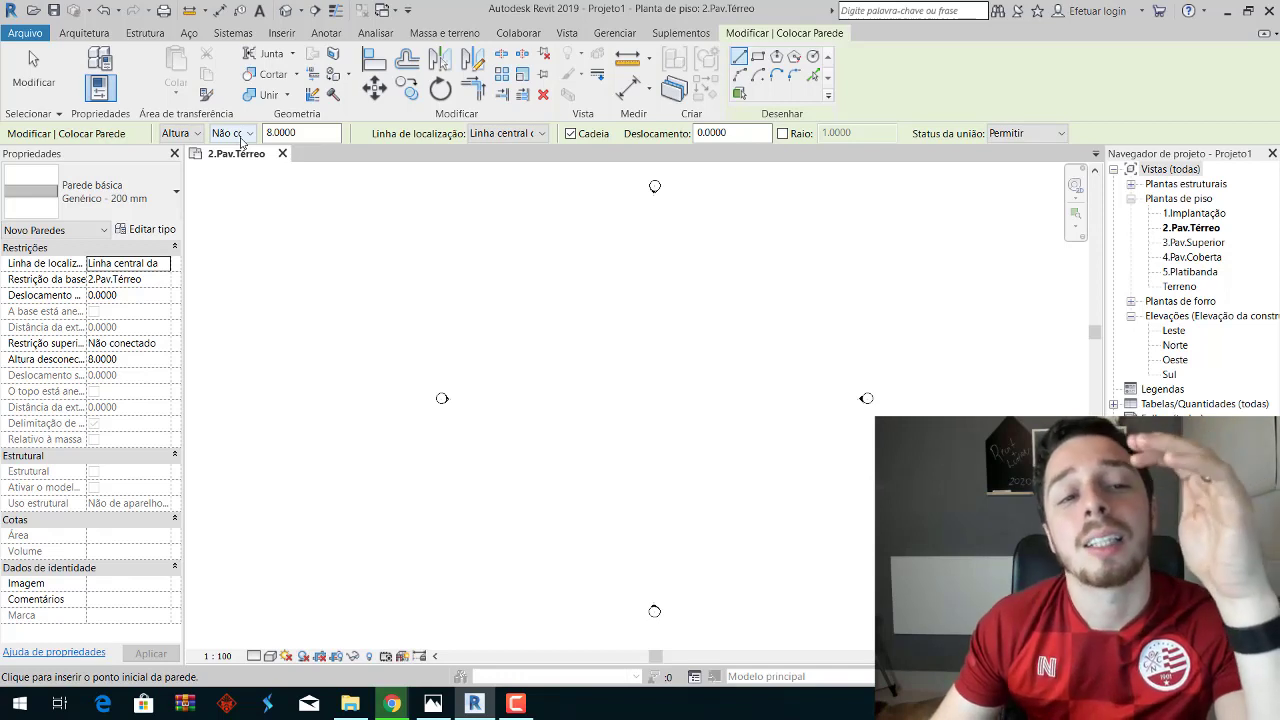
Set the wall top constraint to 3.Pav.Superior after trying 4.Pav.Coberta and 5.Platibanda.
left_click(240, 134)
left_click(255, 180)
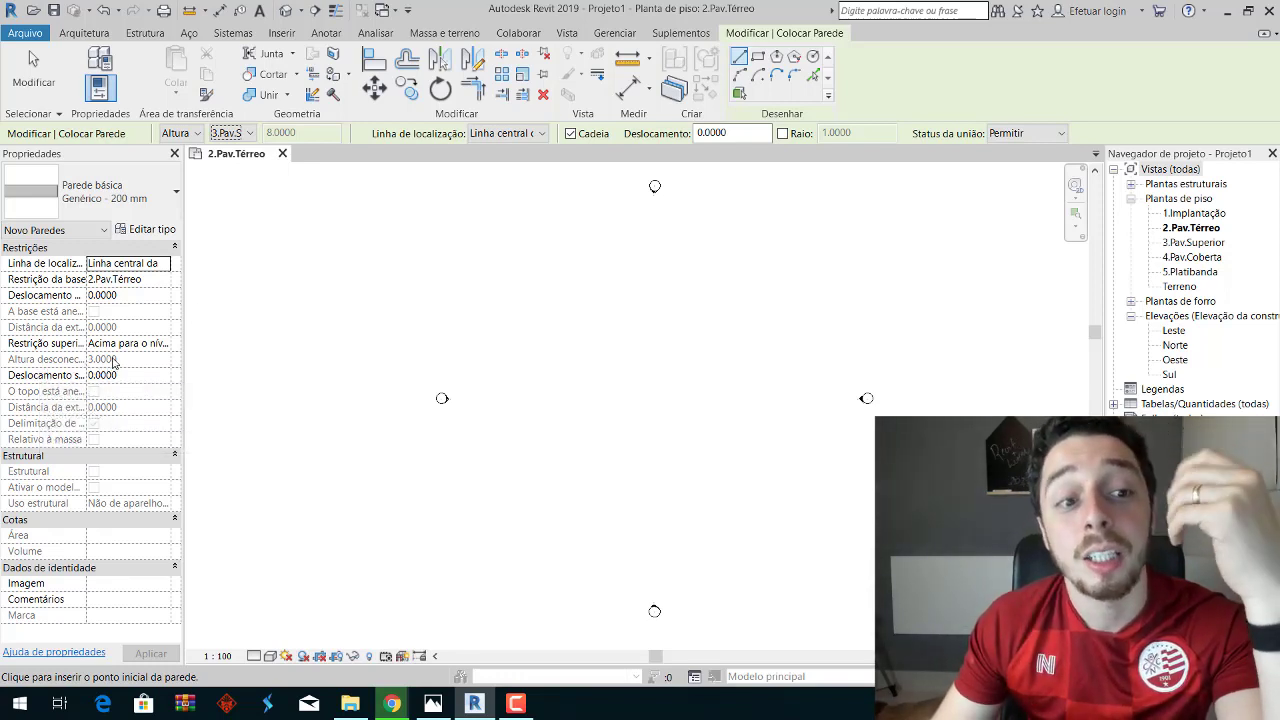
left_click(250, 136)
left_click(233, 192)
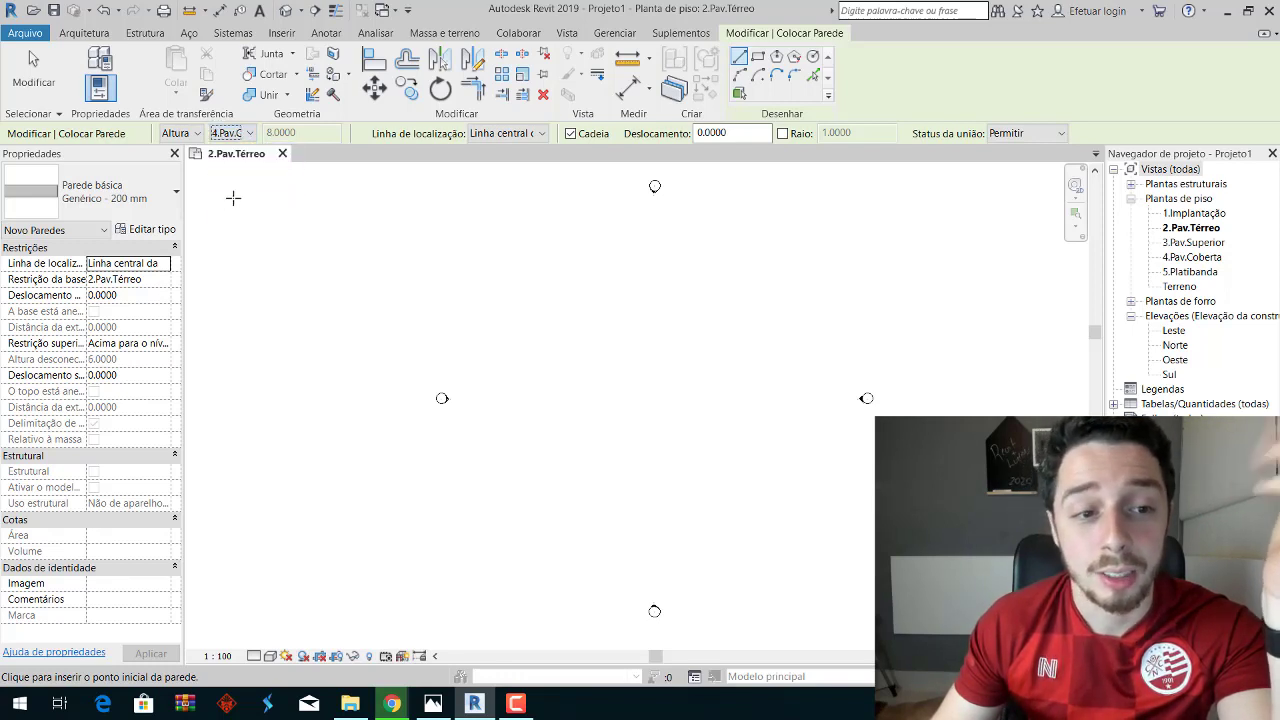
left_click(240, 136)
left_click(249, 204)
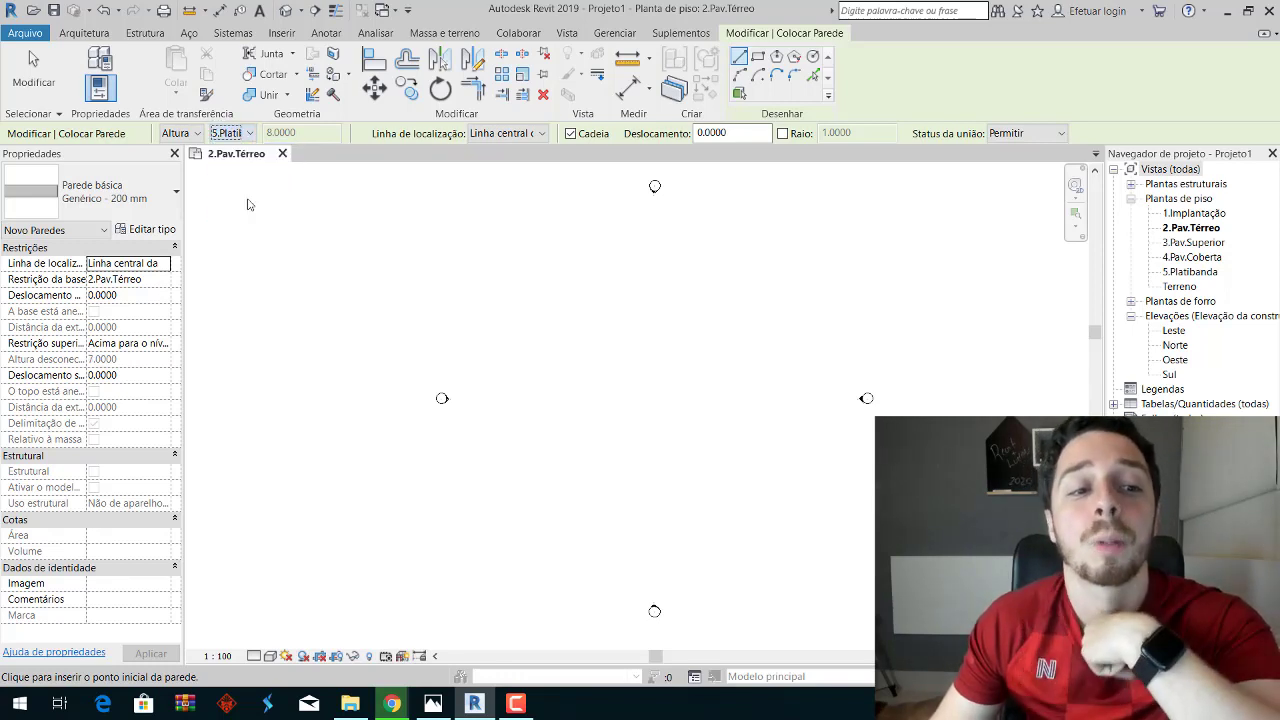
left_click(248, 136)
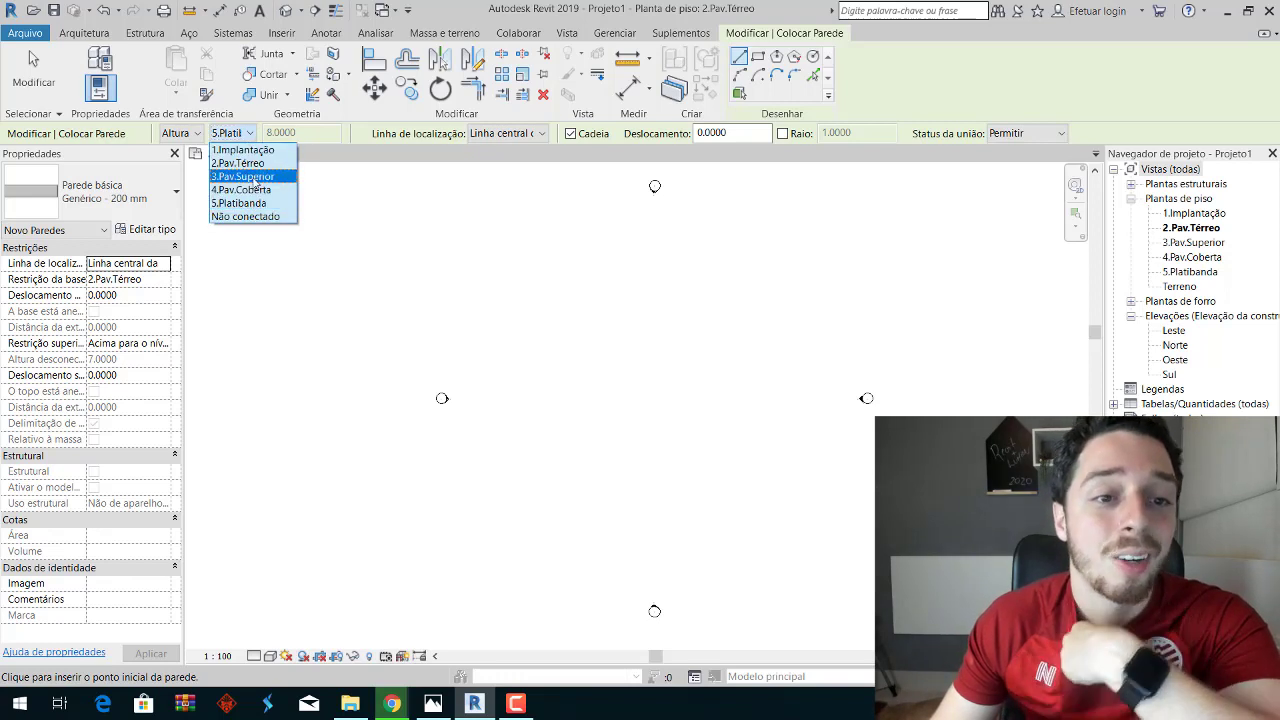
left_click(255, 177)
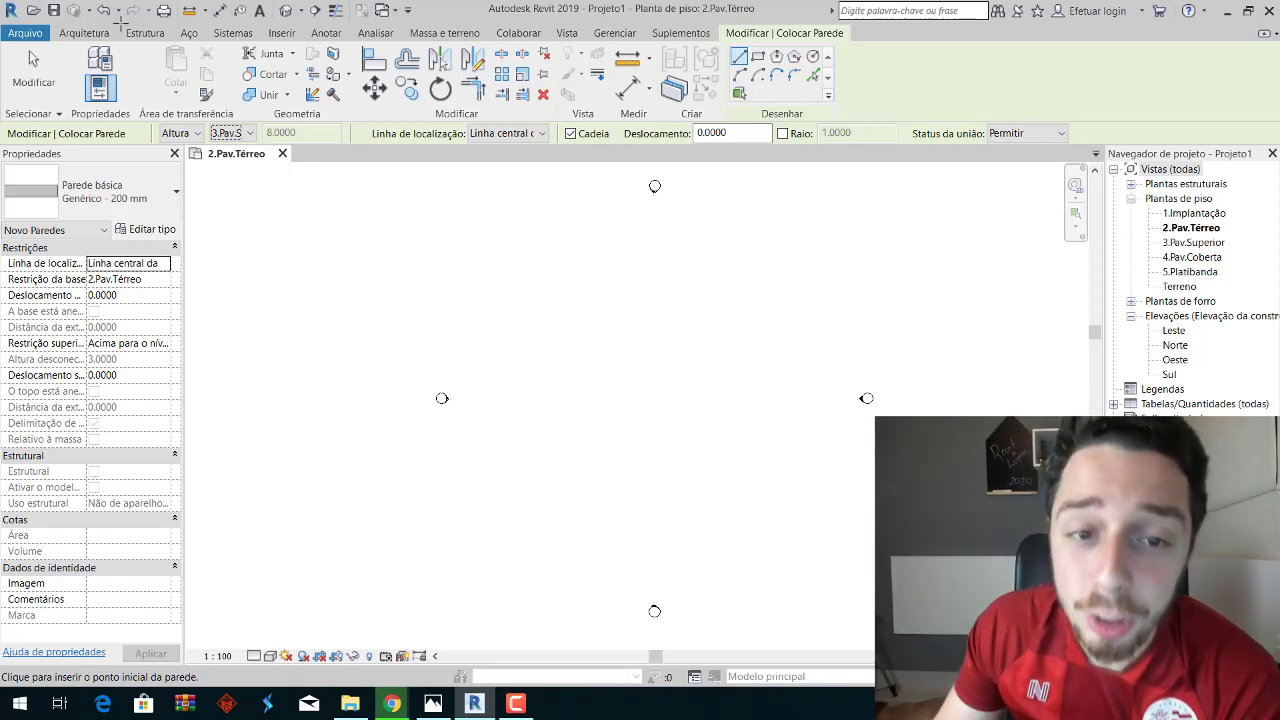
left_click(510, 133)
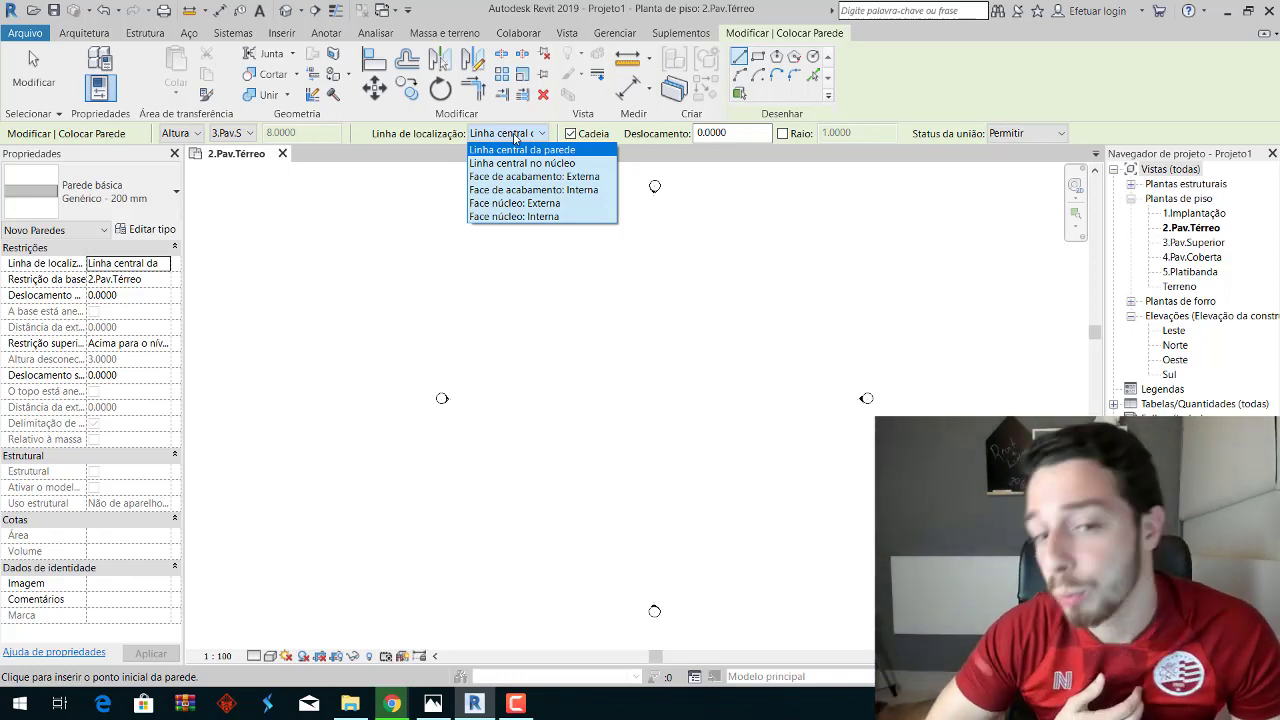
Set location line to Face de acabamento: Interna, choose Retângulo, and place the first corner.
left_click(527, 189)
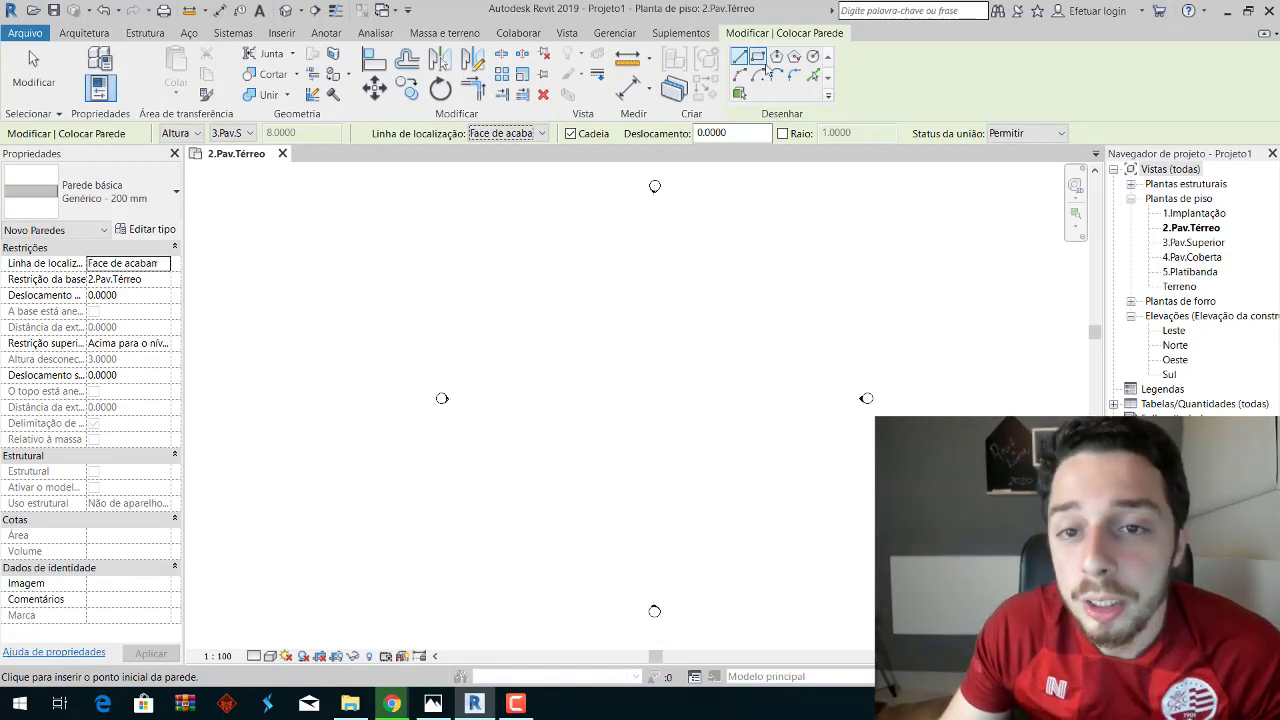
left_click(759, 58)
left_click(603, 307)
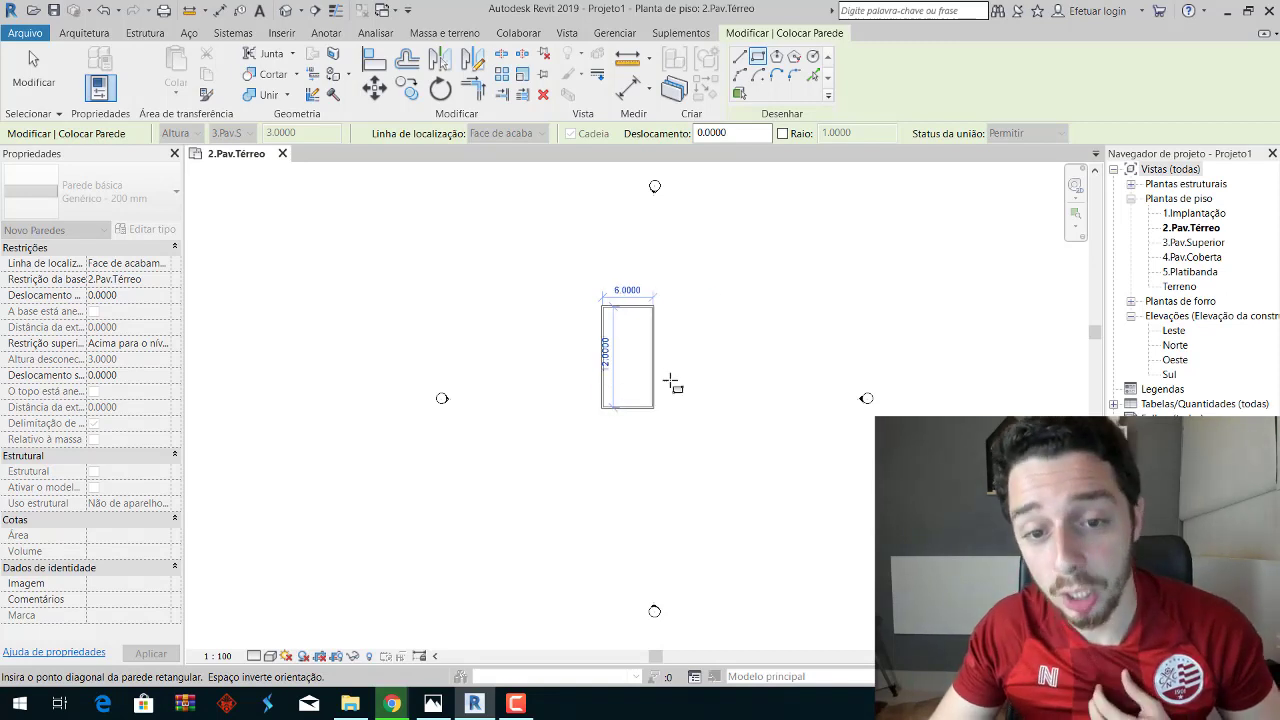
Place the rectangular wall outline and size it 6 wide by 10 deep.
left_click(757, 440)
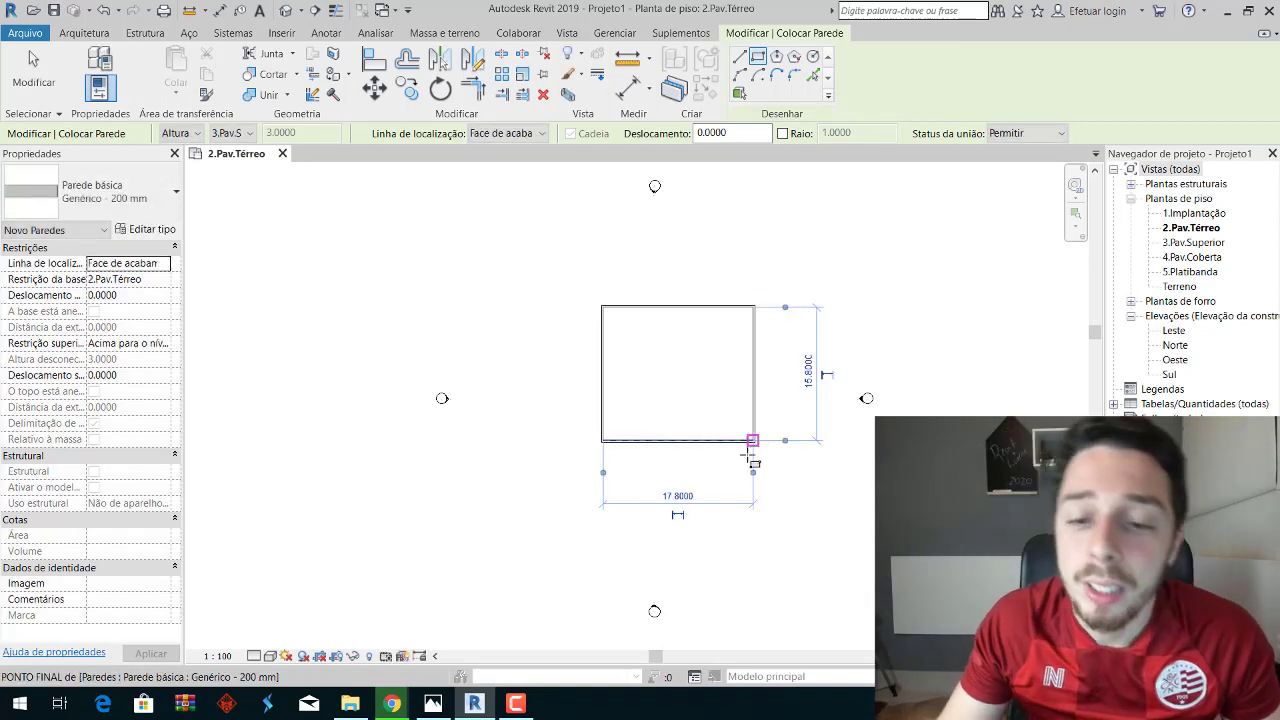
left_click(697, 497)
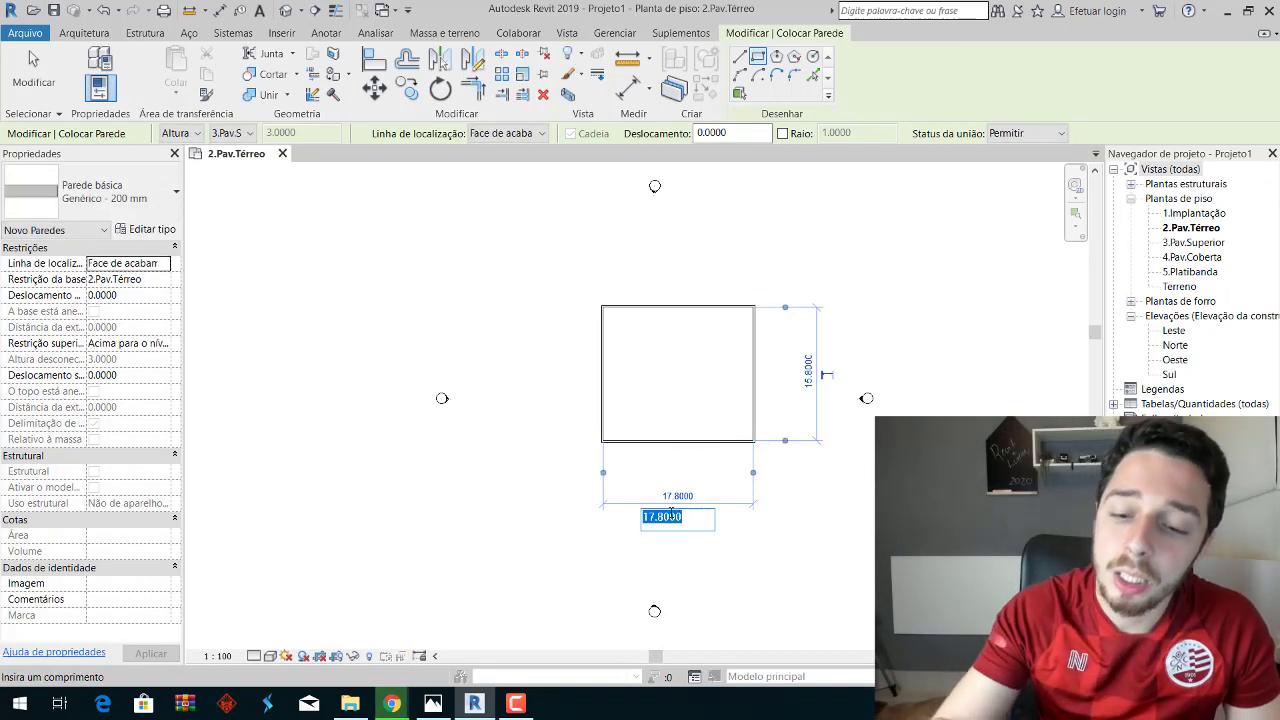
type("6")
key("Return")
left_click(709, 368)
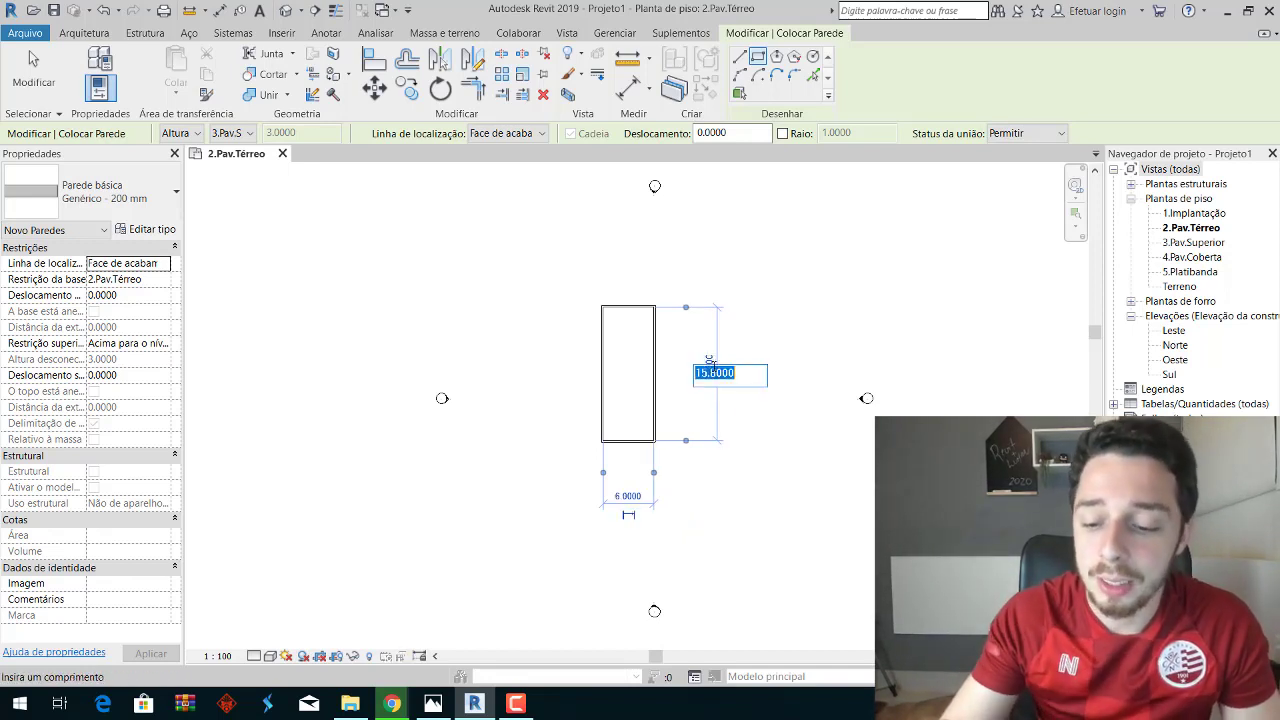
key("Return")
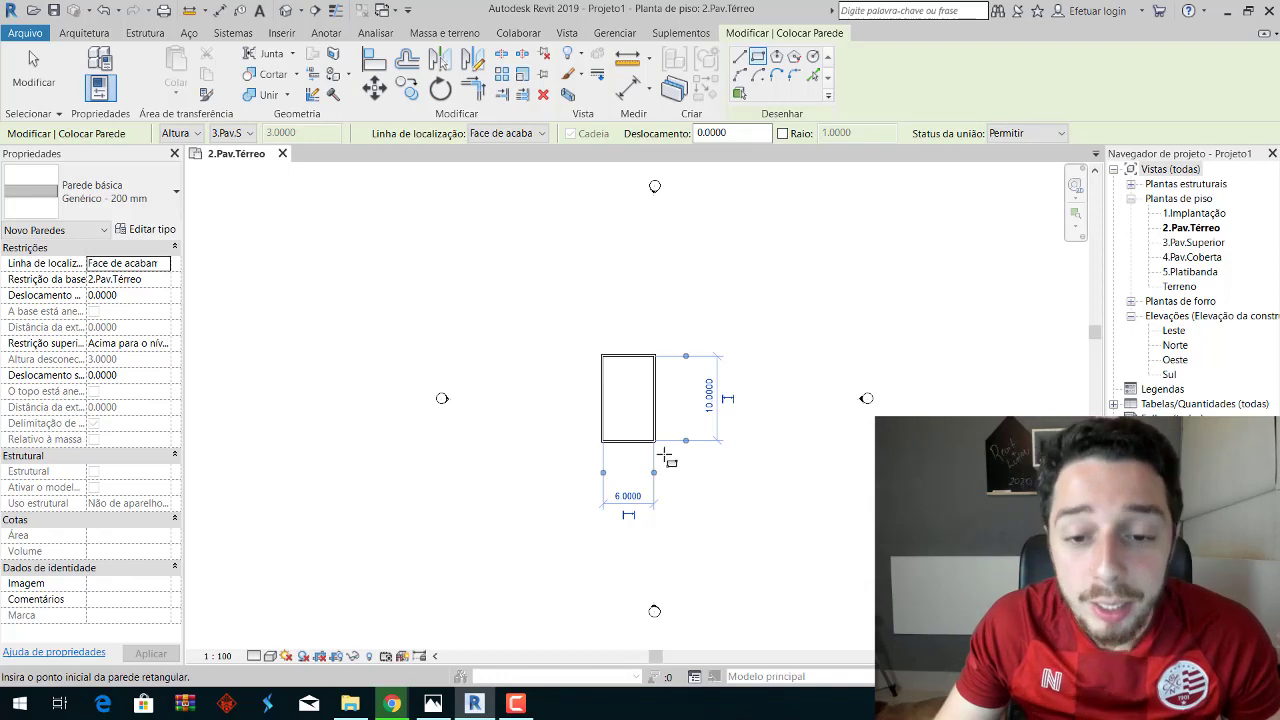
Open the default 3D view from the Vista tab to inspect the four-wall box.
scroll(665, 456, "up", 3)
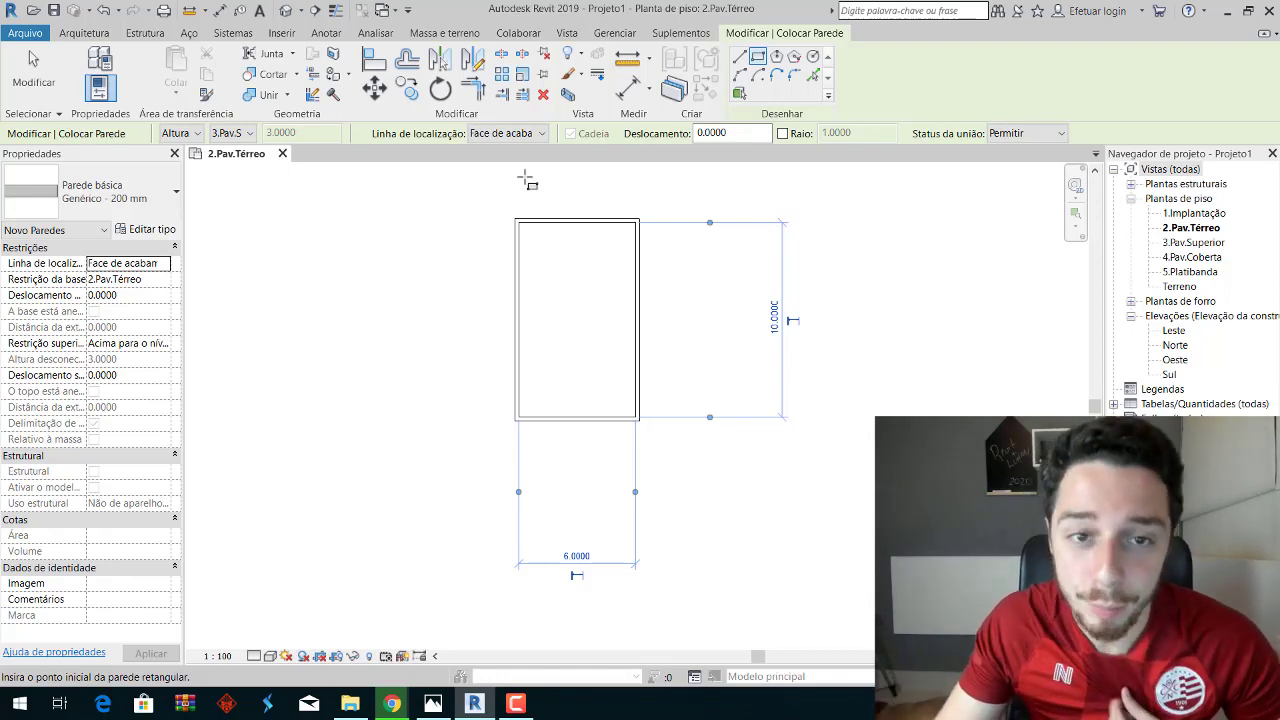
left_click(567, 33)
left_click(555, 65)
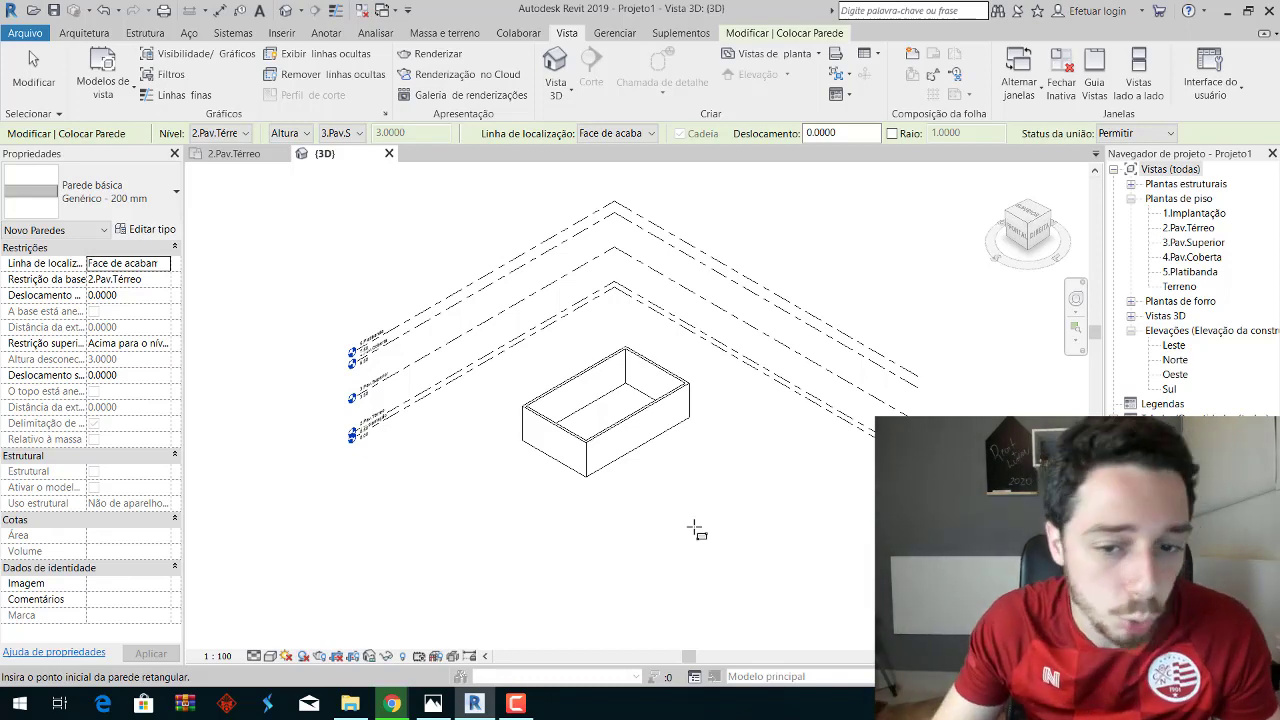
After inspecting the wall box in 3D, recentre the four-wall rectangle on 2.Pav.Térreo and end the wall command.
mouse_move(710, 498)
middle_mouse_down("shift")
mouse_move(654, 499)
mouse_move(708, 522)
middle_mouse_up("shift")
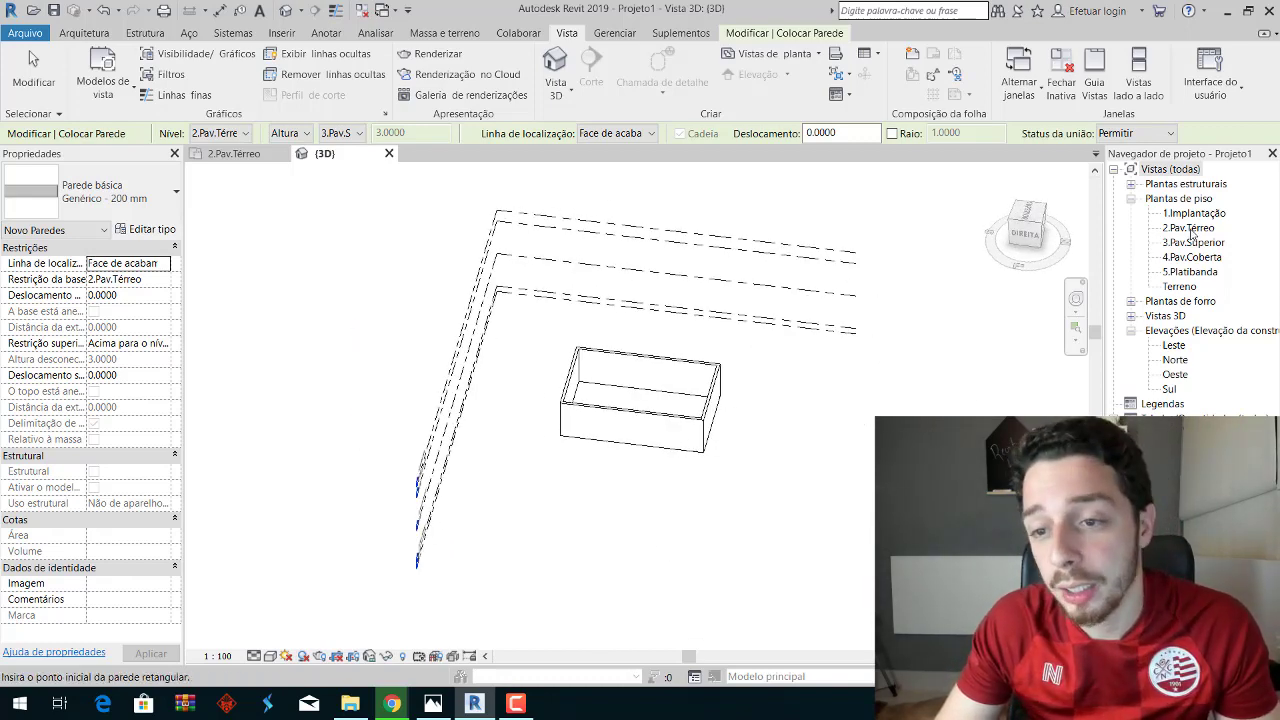
left_click(233, 153)
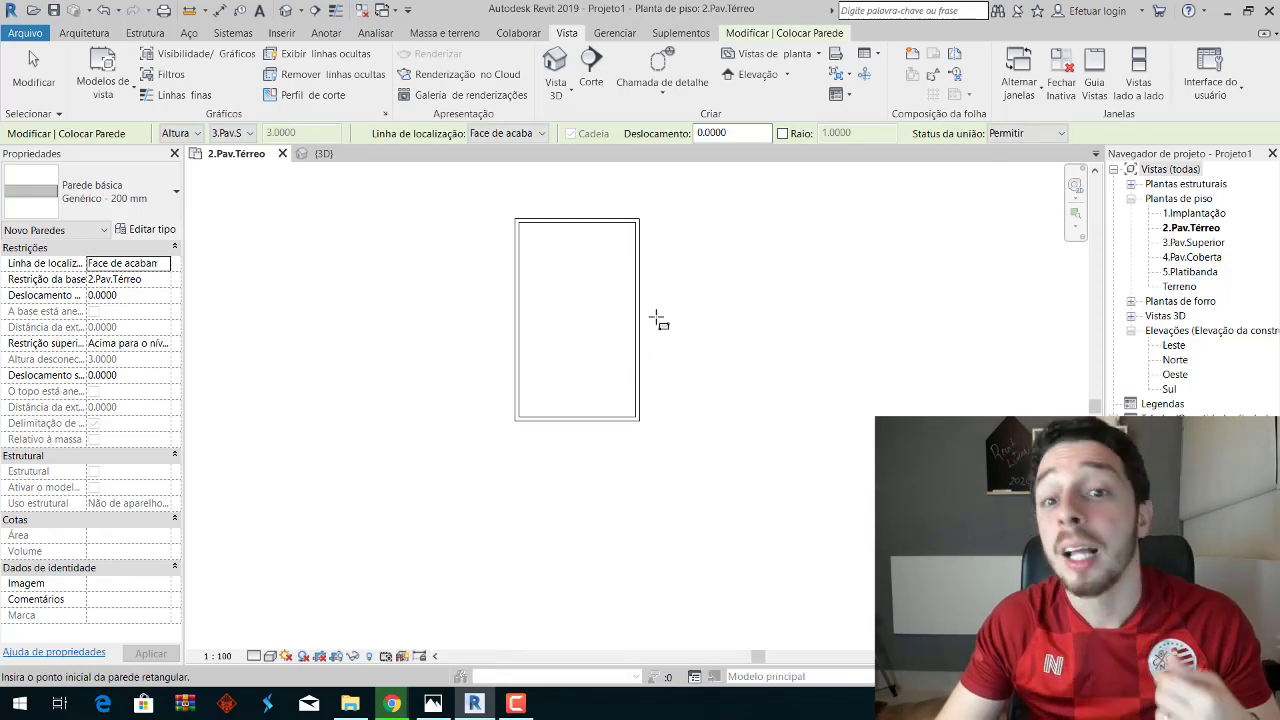
scroll(651, 283, "down", 1)
middle_click_drag(651, 283, 675, 397)
key("Escape")
key("Escape")
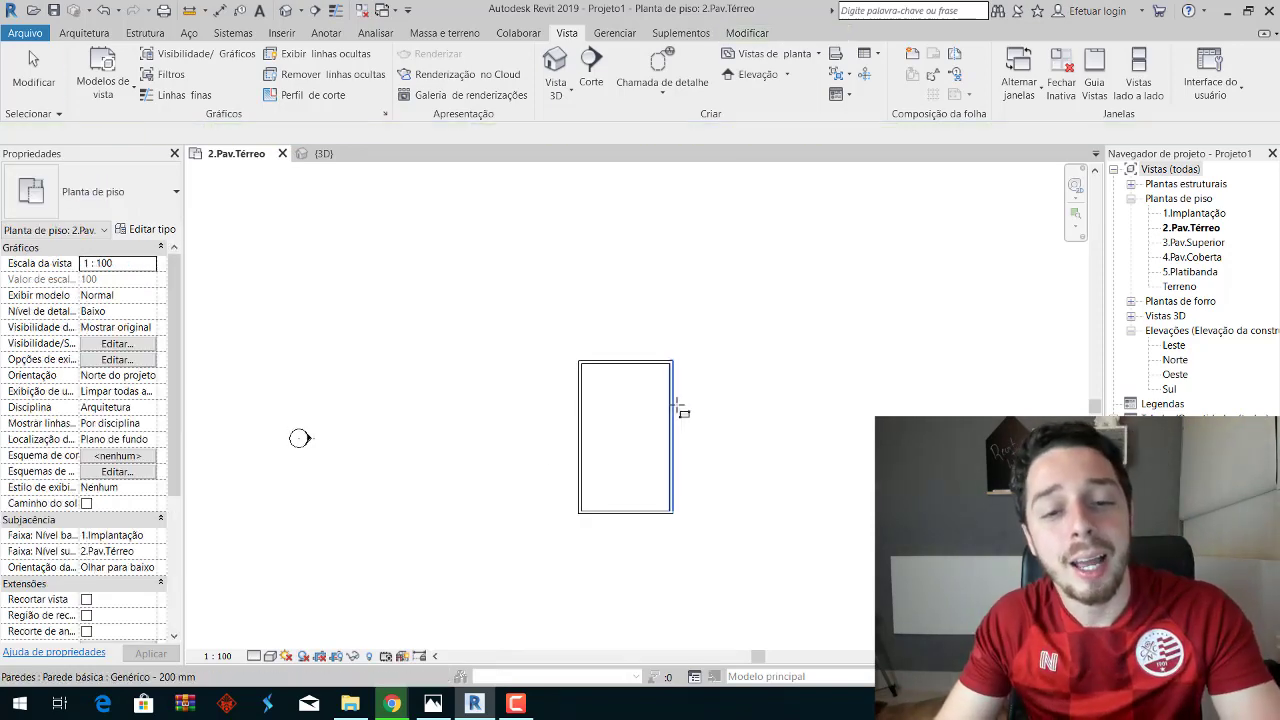